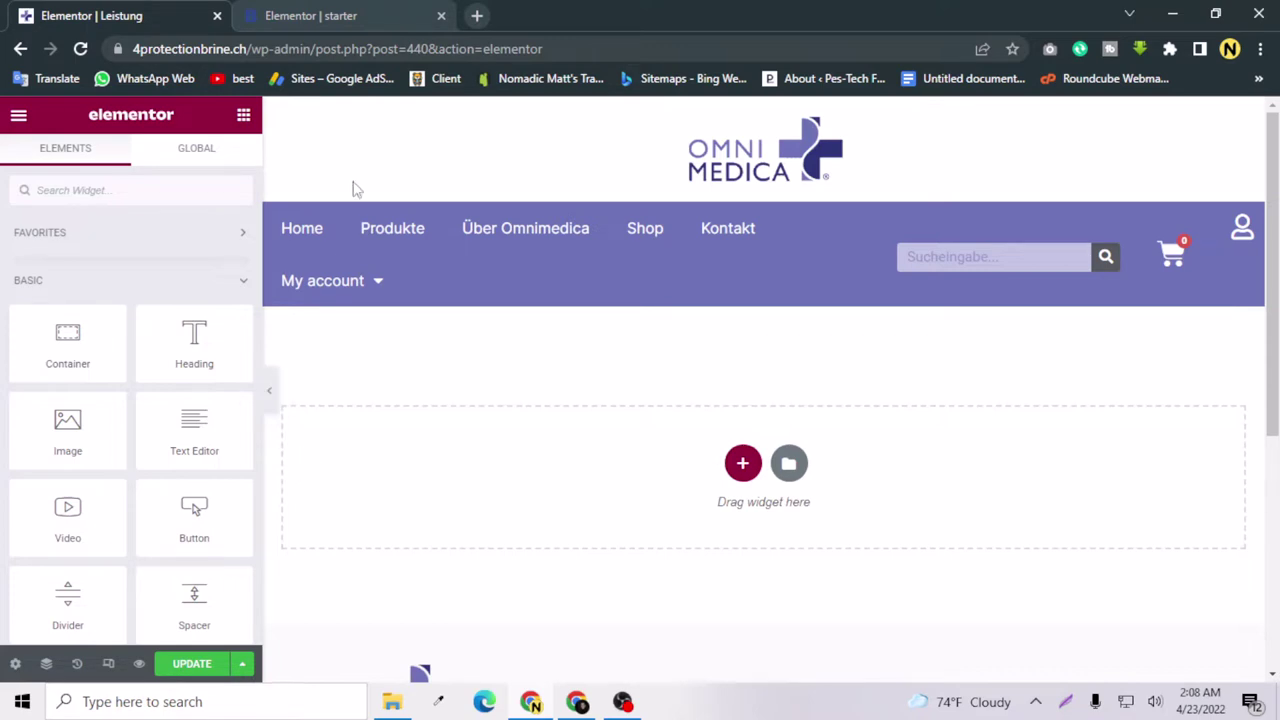
Scroll through the starter product page preview in its Elementor tab
{"action": "left_click", "coordinate": [336, 20]}
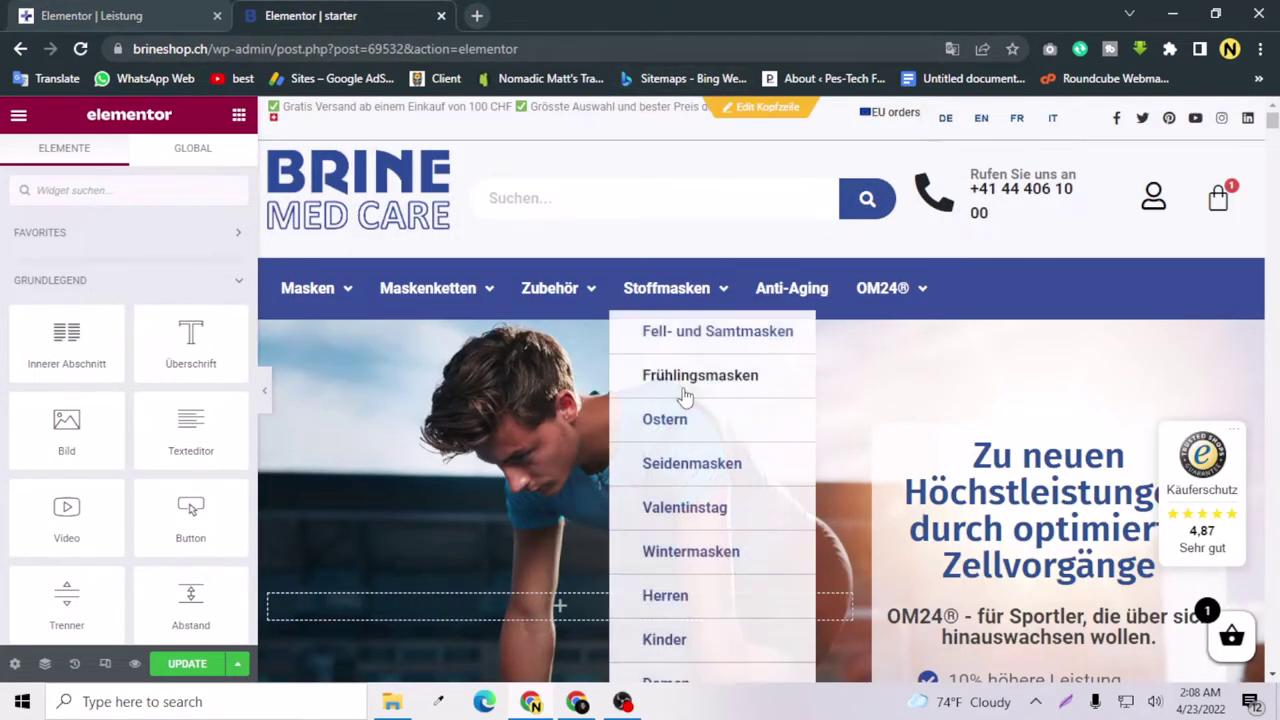
{"action": "mouse_move", "coordinate": [385, 341]}
{"action": "scroll", "coordinate": [385, 341], "scroll_direction": "down", "scroll_amount": 1}
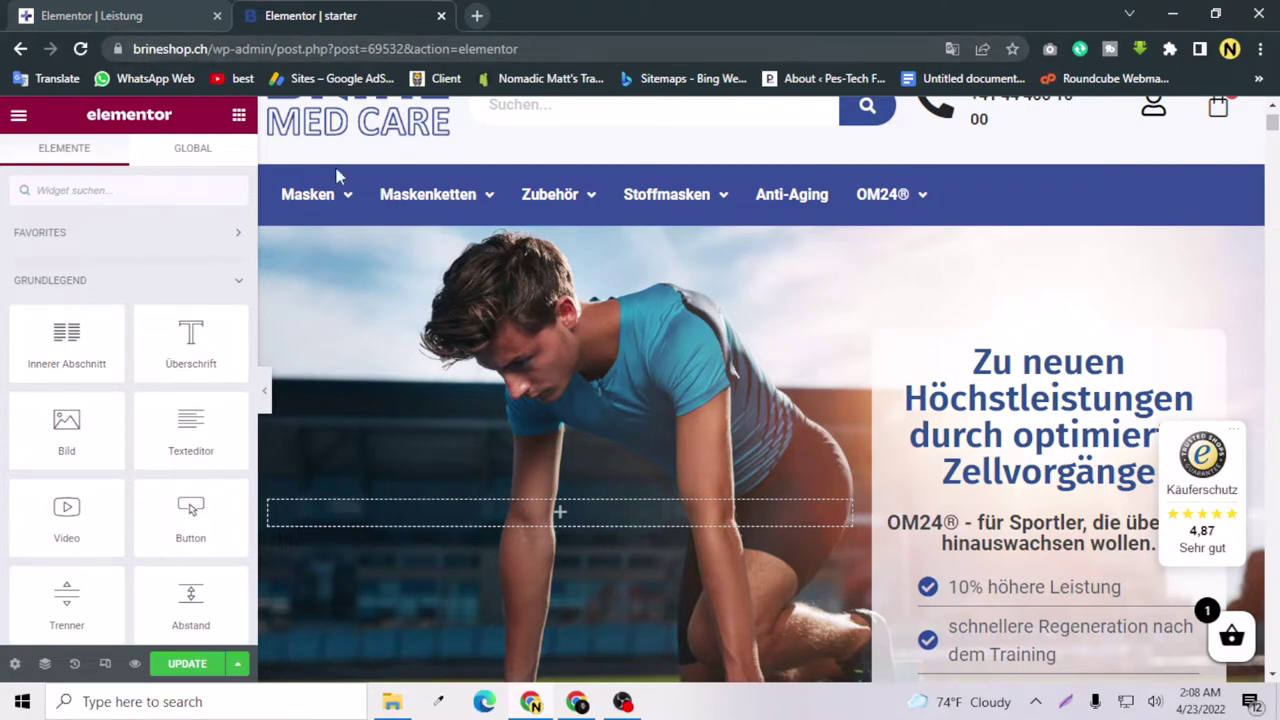
{"action": "scroll", "coordinate": [400, 263], "scroll_direction": "down", "scroll_amount": 5}
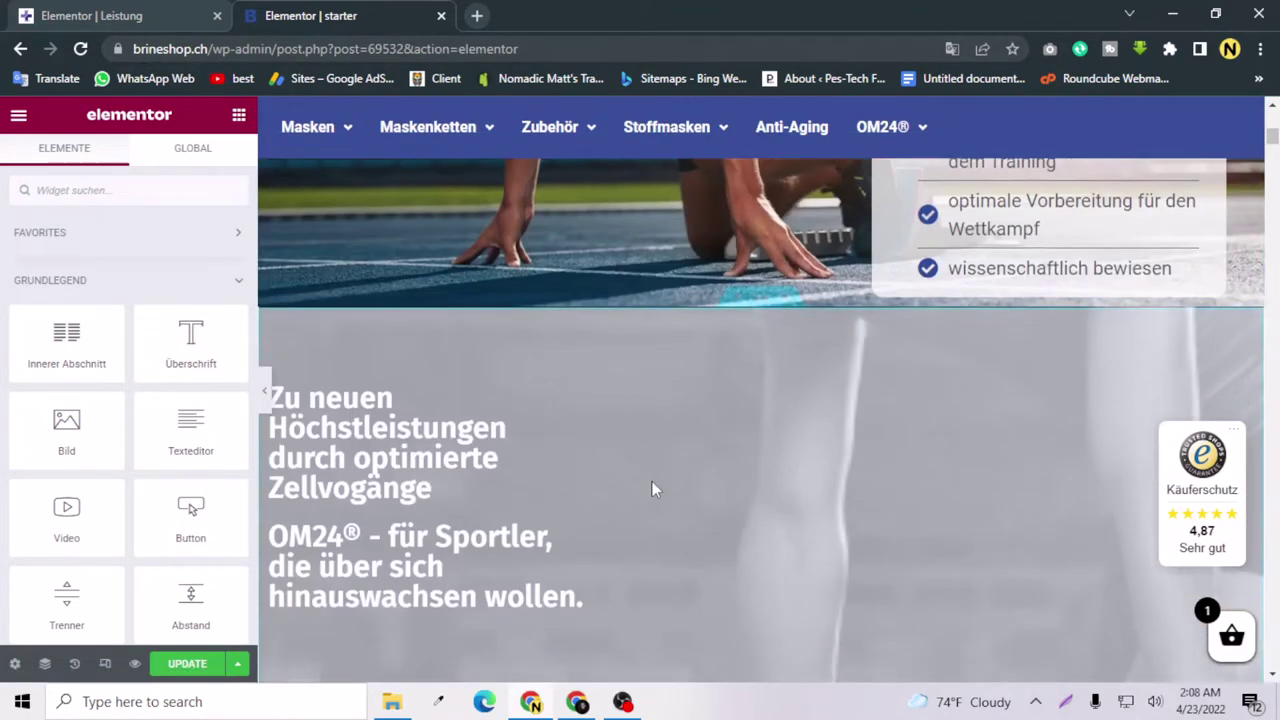
{"action": "scroll", "coordinate": [652, 489], "scroll_direction": "down", "scroll_amount": 15}
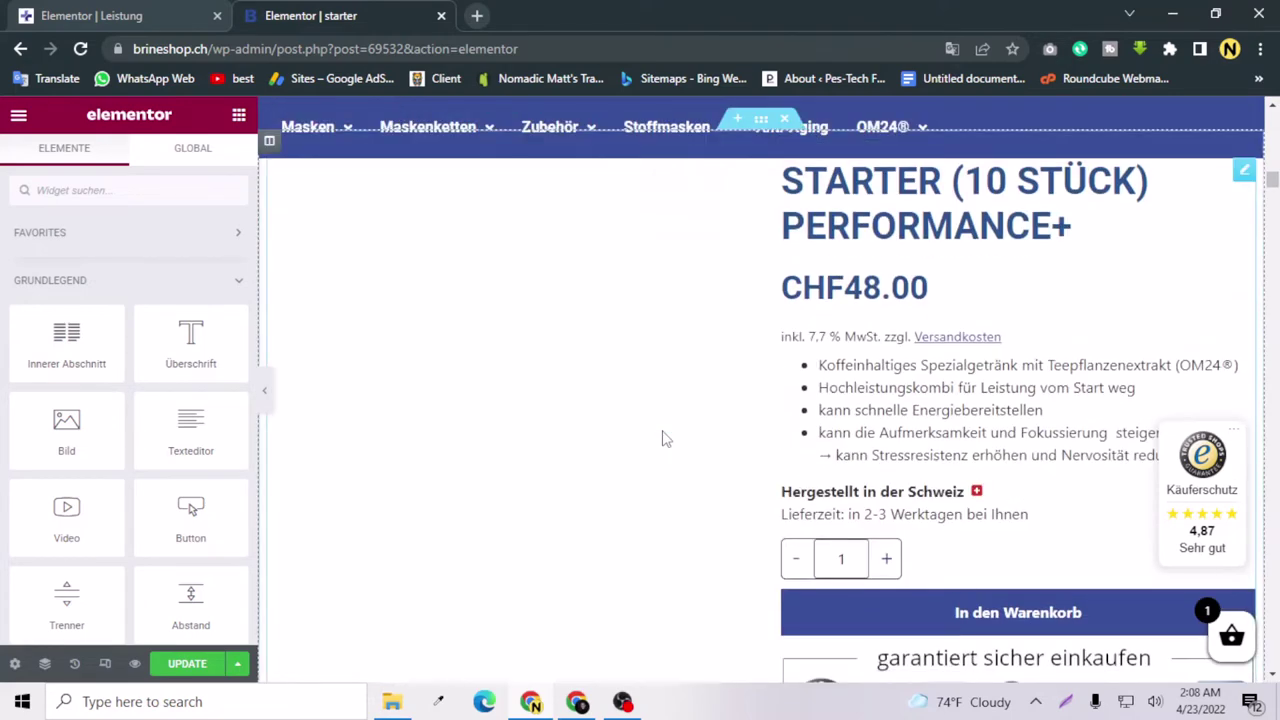
{"action": "scroll", "coordinate": [662, 438], "scroll_direction": "up", "scroll_amount": 3}
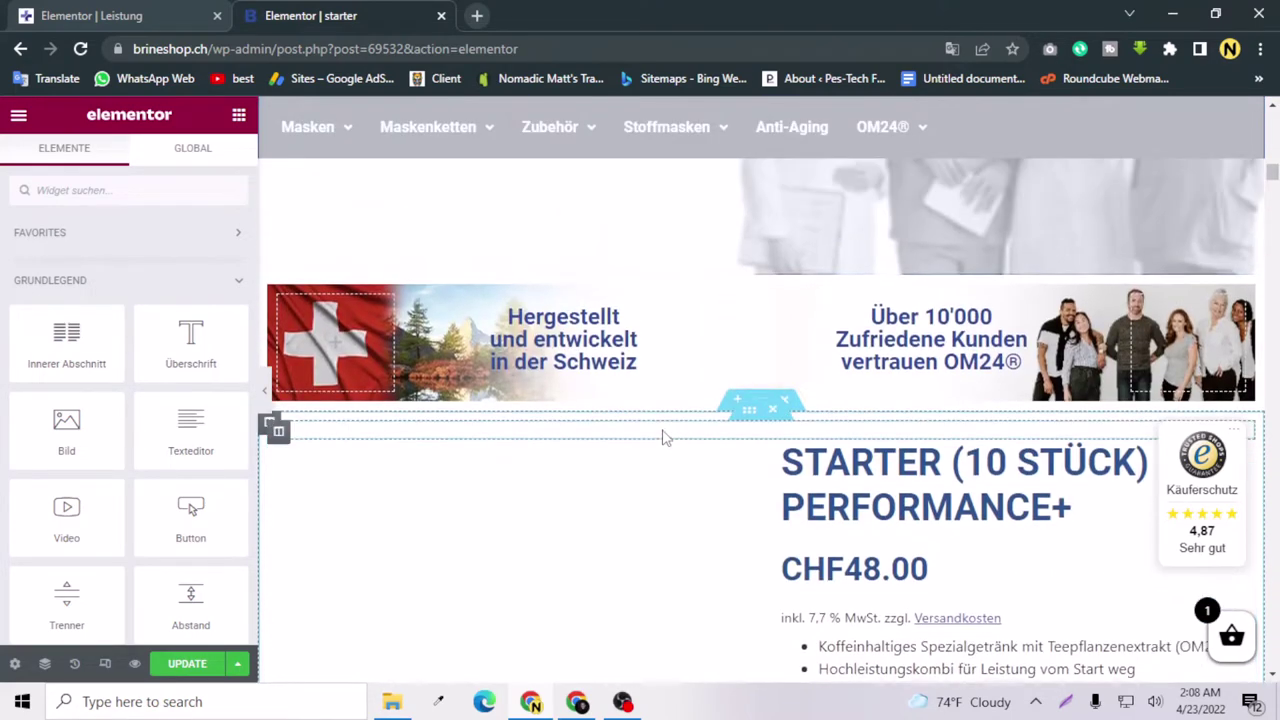
Alternate between the empty Leistung page and the starter page, ending on starter
{"action": "left_click", "coordinate": [100, 14]}
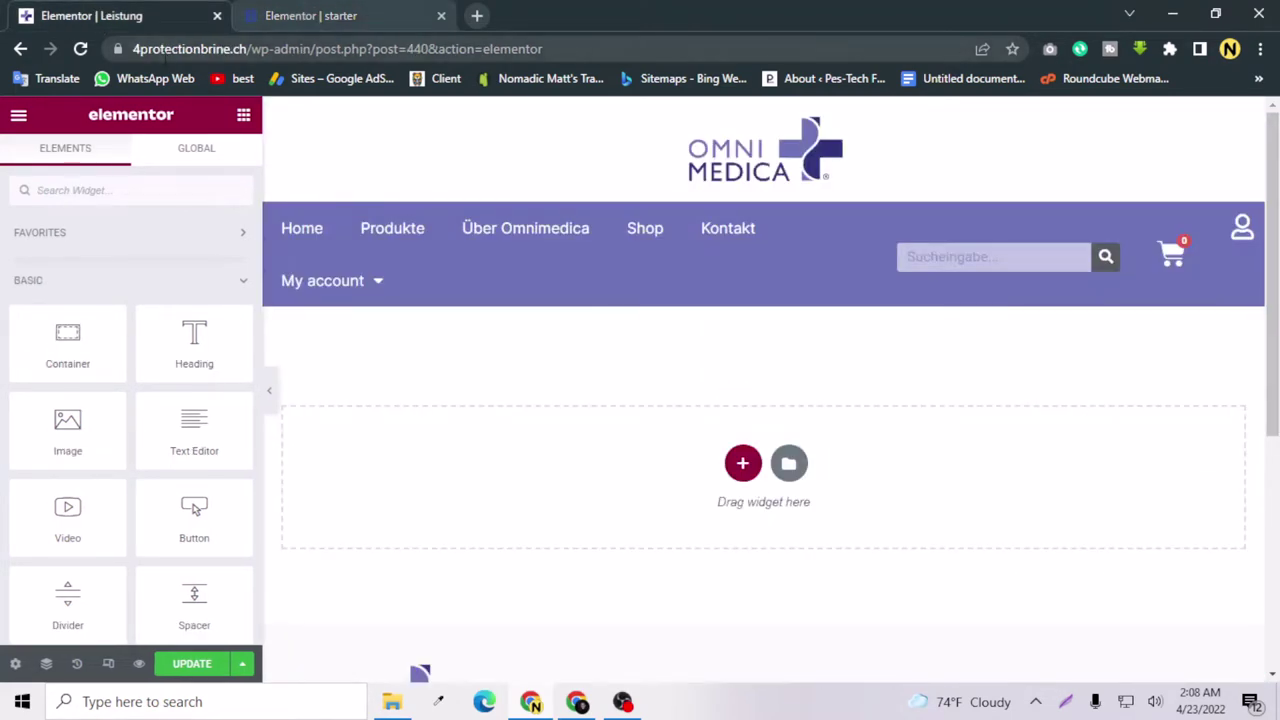
{"action": "scroll", "coordinate": [508, 451], "scroll_direction": "down", "scroll_amount": 2}
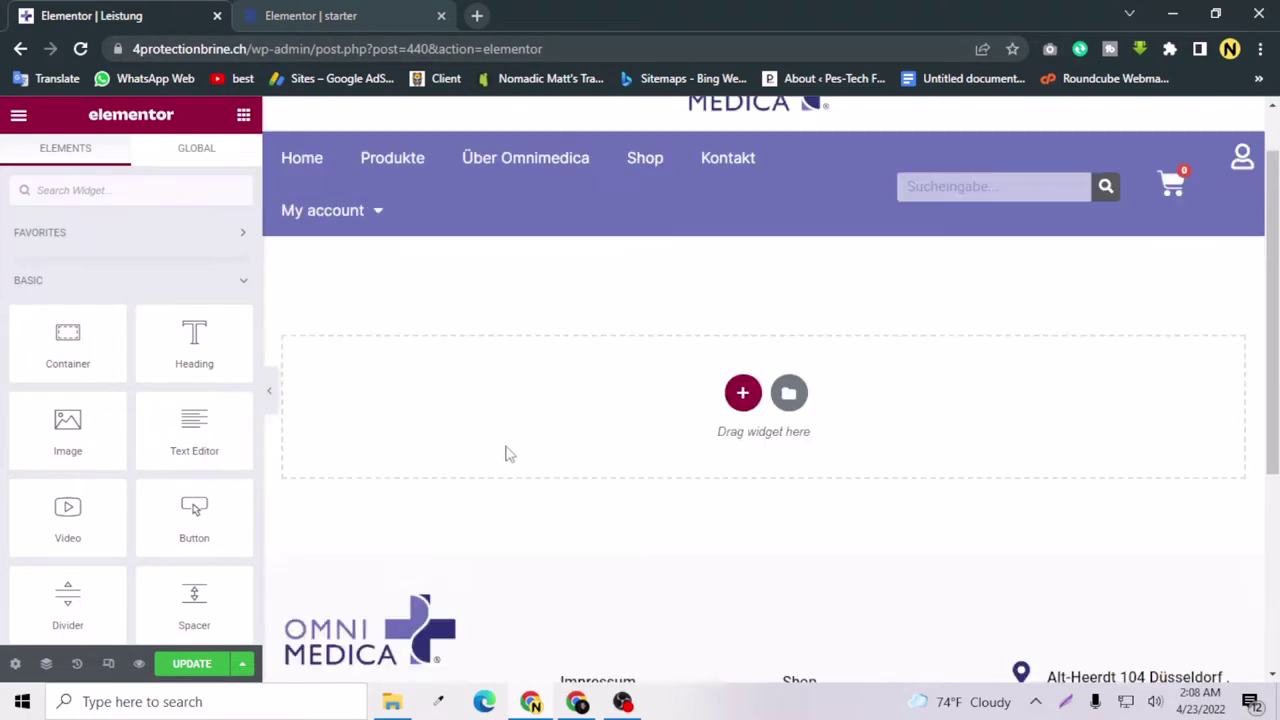
{"action": "scroll", "coordinate": [720, 357], "scroll_direction": "up", "scroll_amount": 2}
{"action": "scroll", "coordinate": [766, 500], "scroll_direction": "down", "scroll_amount": 2}
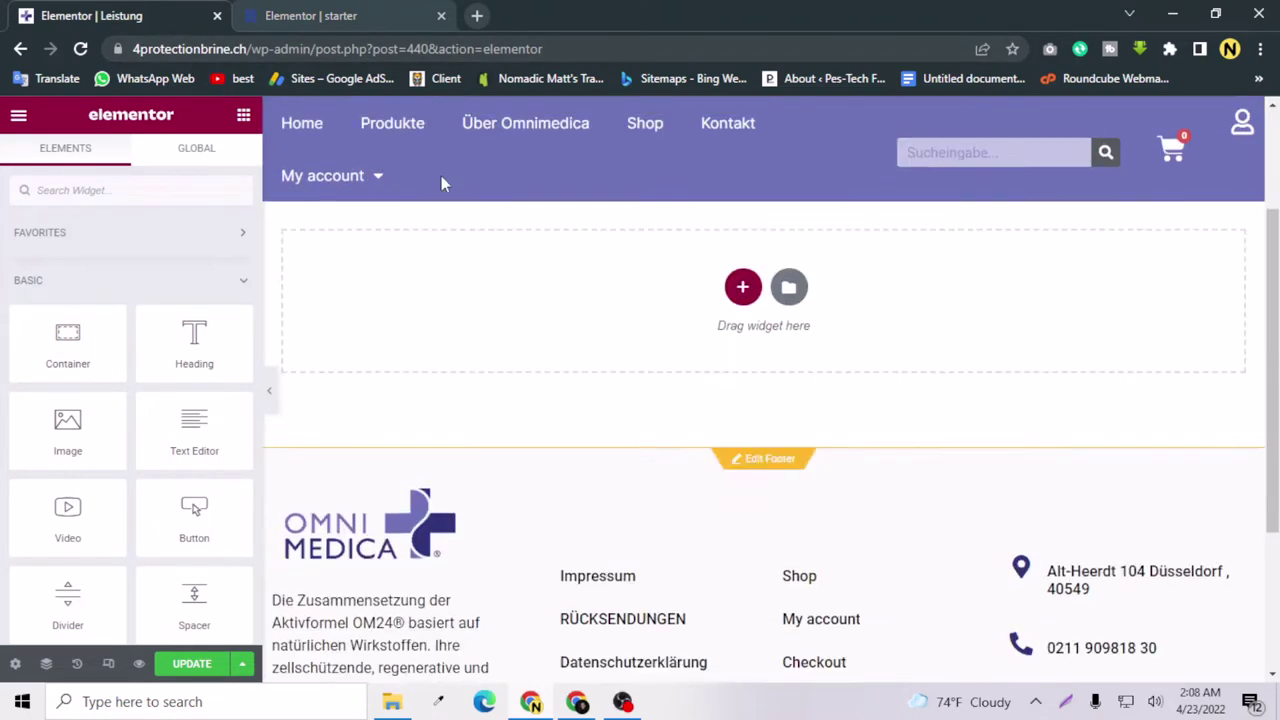
{"action": "left_click", "coordinate": [366, 22]}
{"action": "scroll", "coordinate": [689, 397], "scroll_direction": "up", "scroll_amount": 2}
{"action": "scroll", "coordinate": [720, 416], "scroll_direction": "down", "scroll_amount": 5}
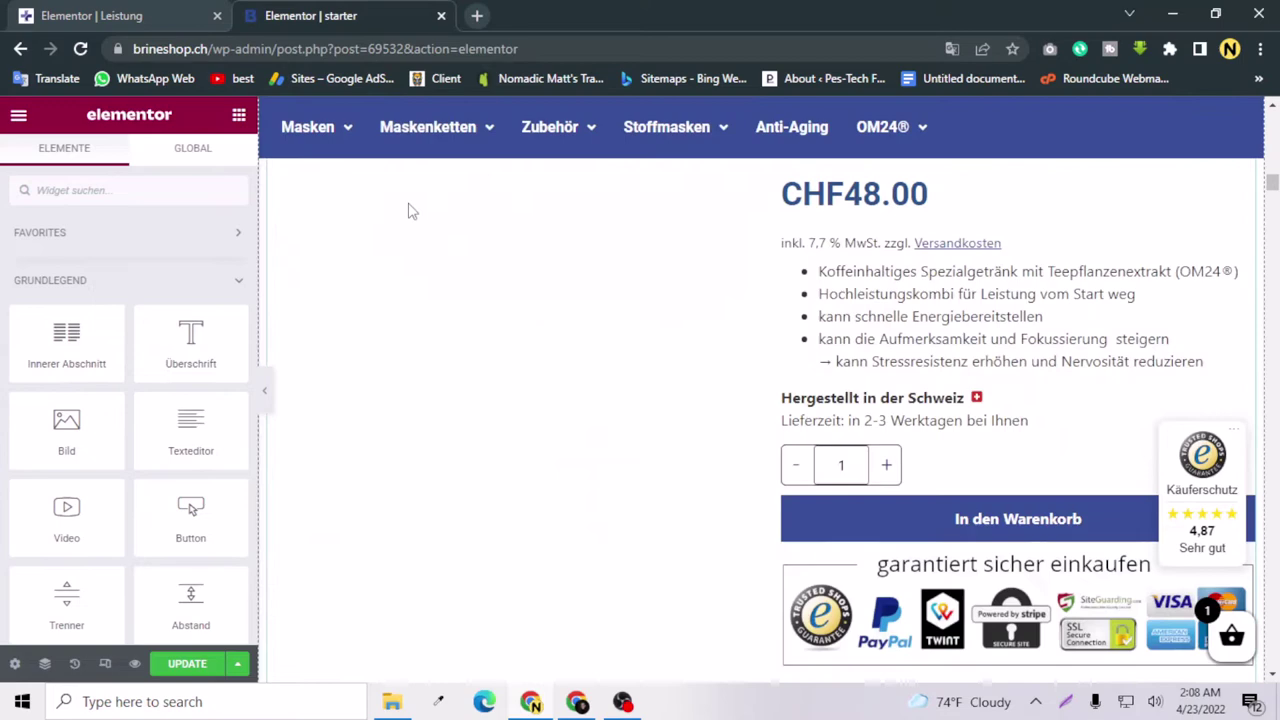
{"action": "left_click", "coordinate": [140, 10]}
{"action": "scroll", "coordinate": [640, 400], "scroll_direction": "up", "scroll_amount": 2}
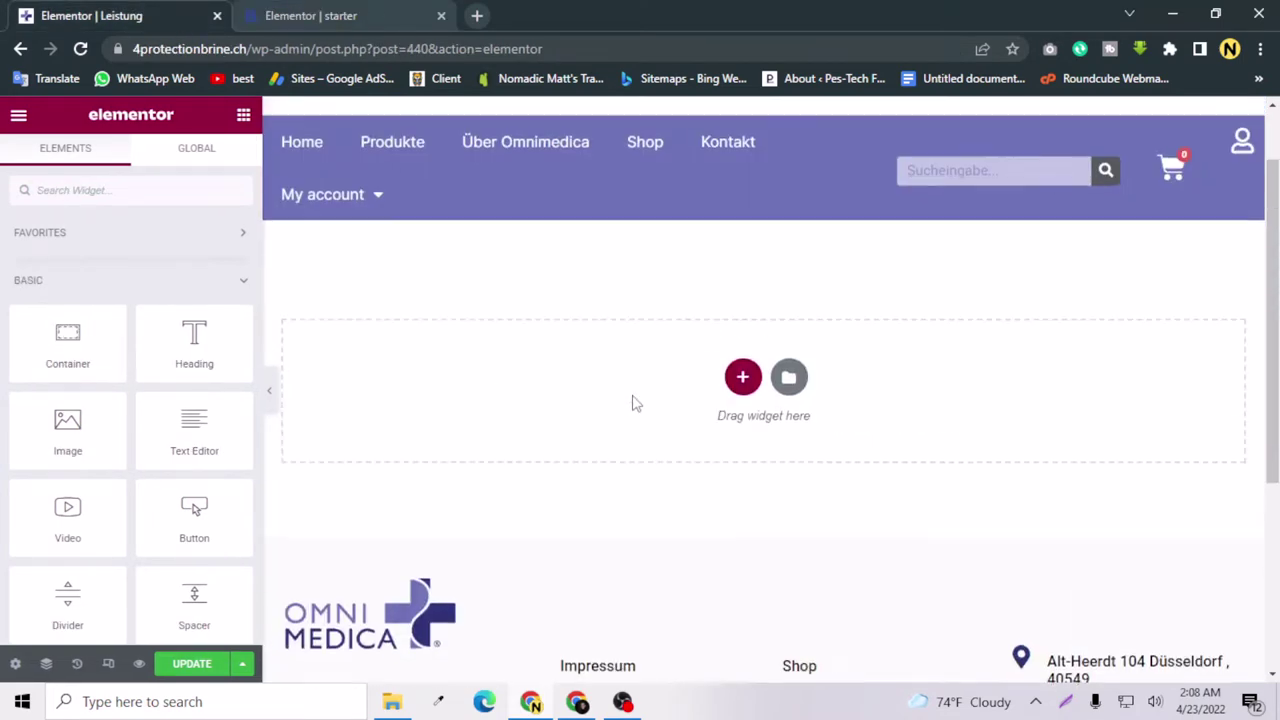
{"action": "left_click", "coordinate": [370, 14]}
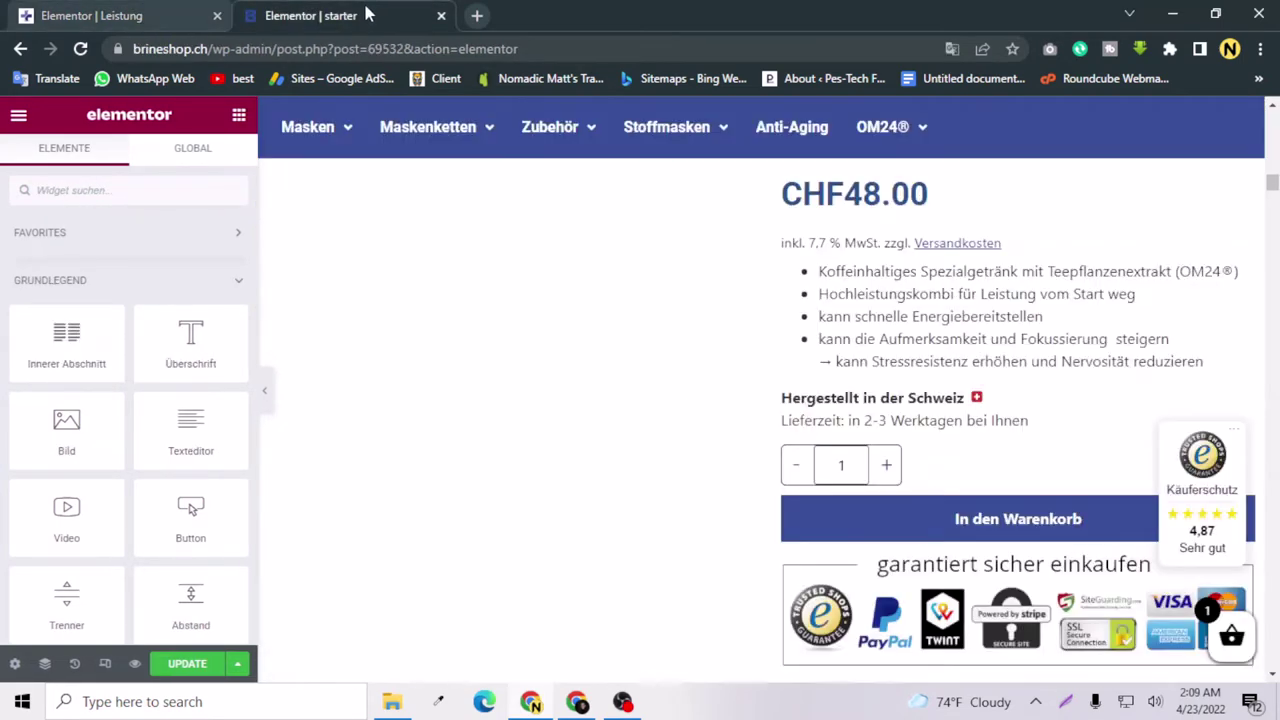
{"action": "scroll", "coordinate": [471, 283], "scroll_direction": "up", "scroll_amount": 3}
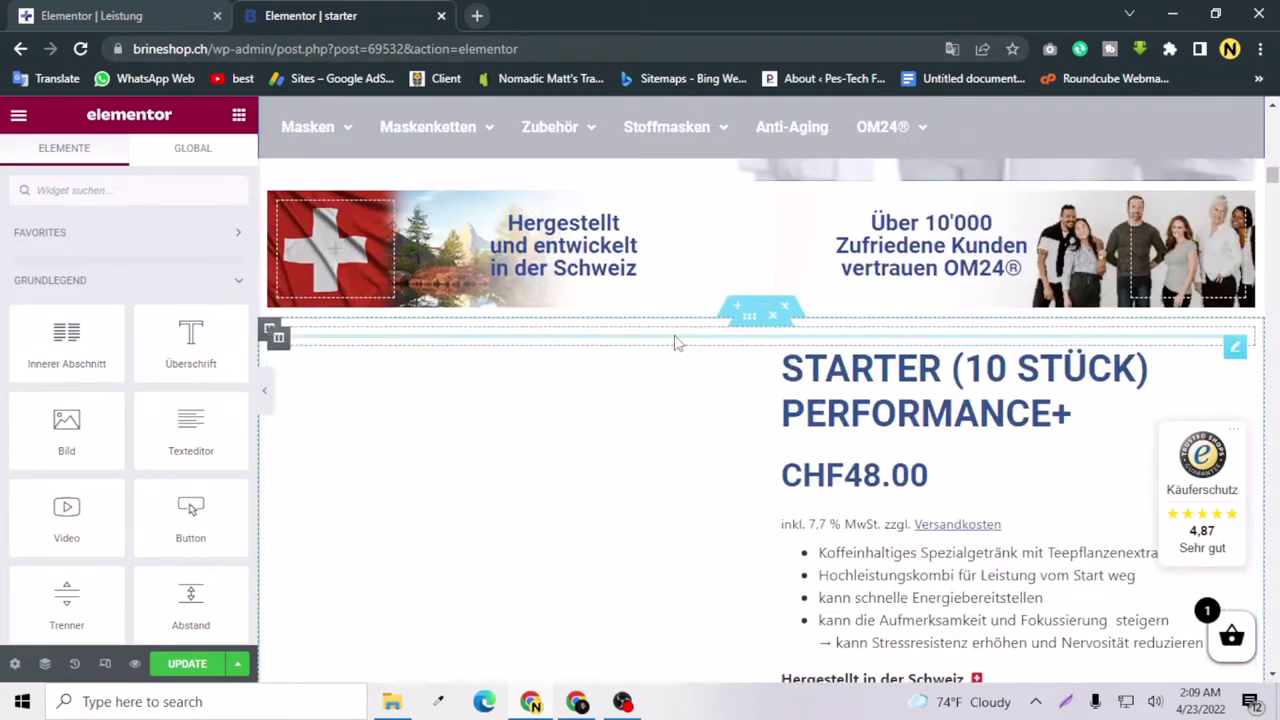
{"action": "left_click", "coordinate": [178, 18]}
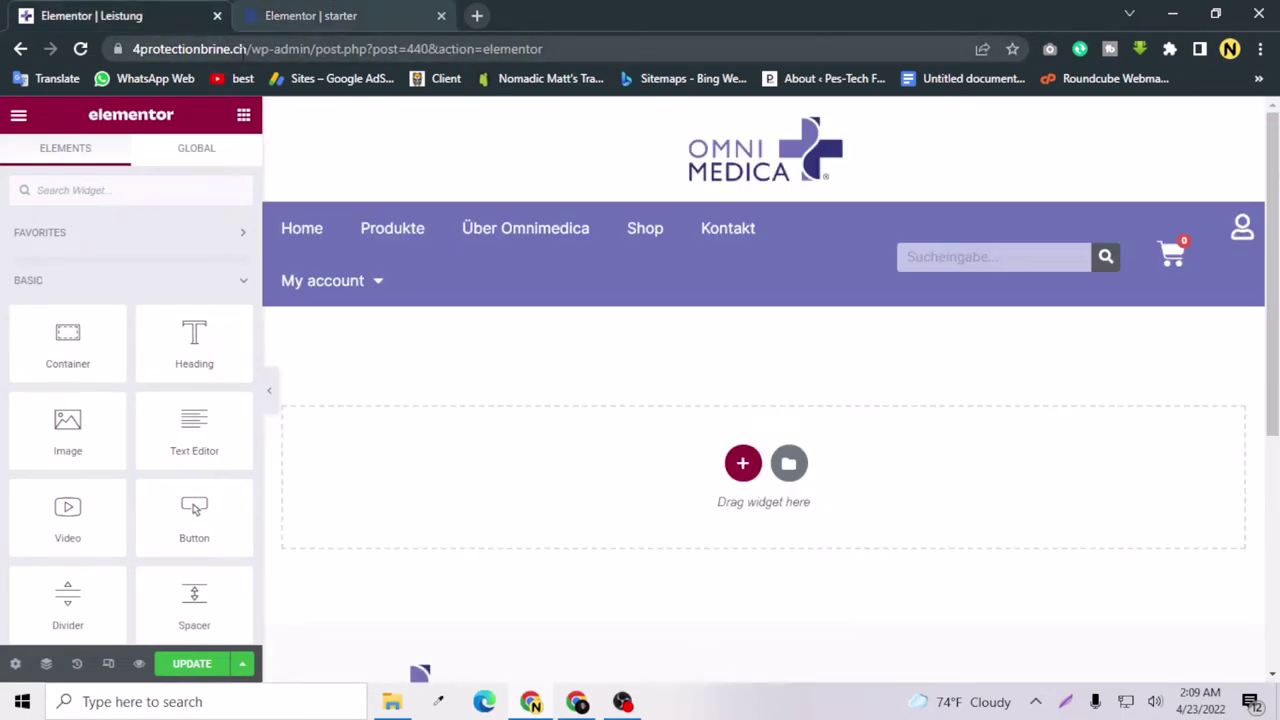
{"action": "left_click", "coordinate": [295, 18]}
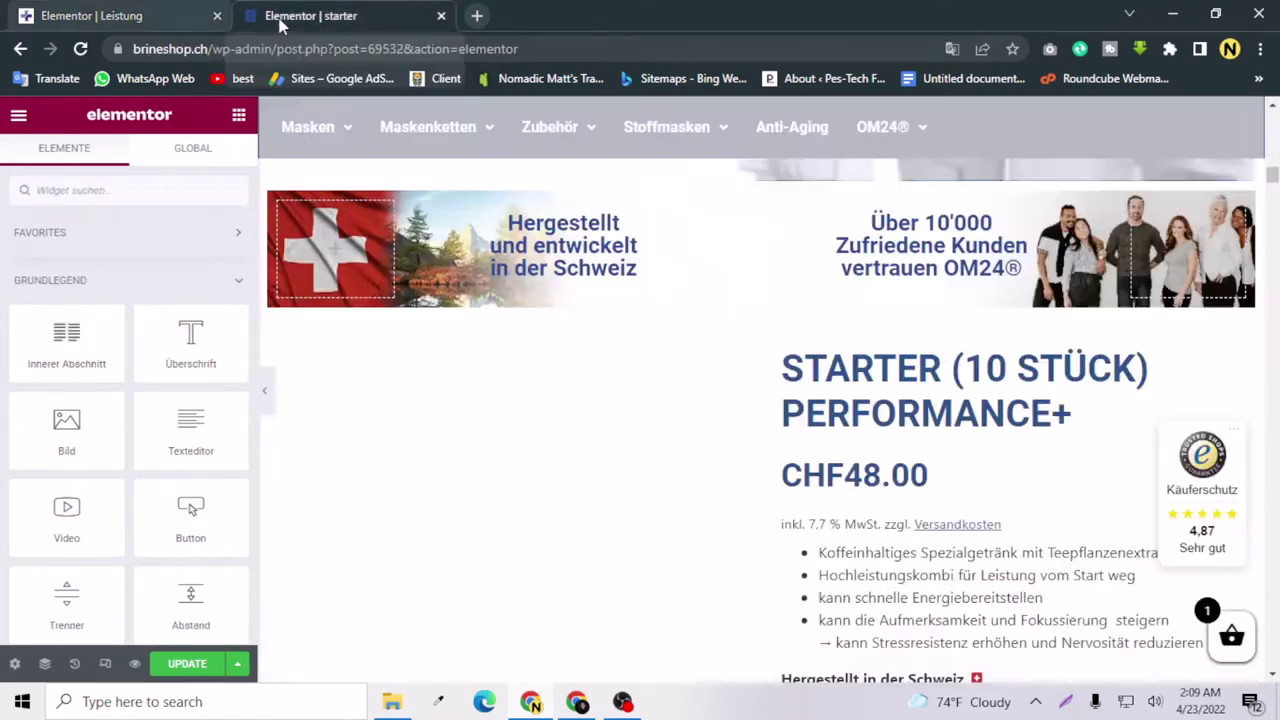
Copy the starter banner section, paste it into Leistung, then delete the pasted section
{"action": "scroll", "coordinate": [716, 441], "scroll_direction": "up", "scroll_amount": 2}
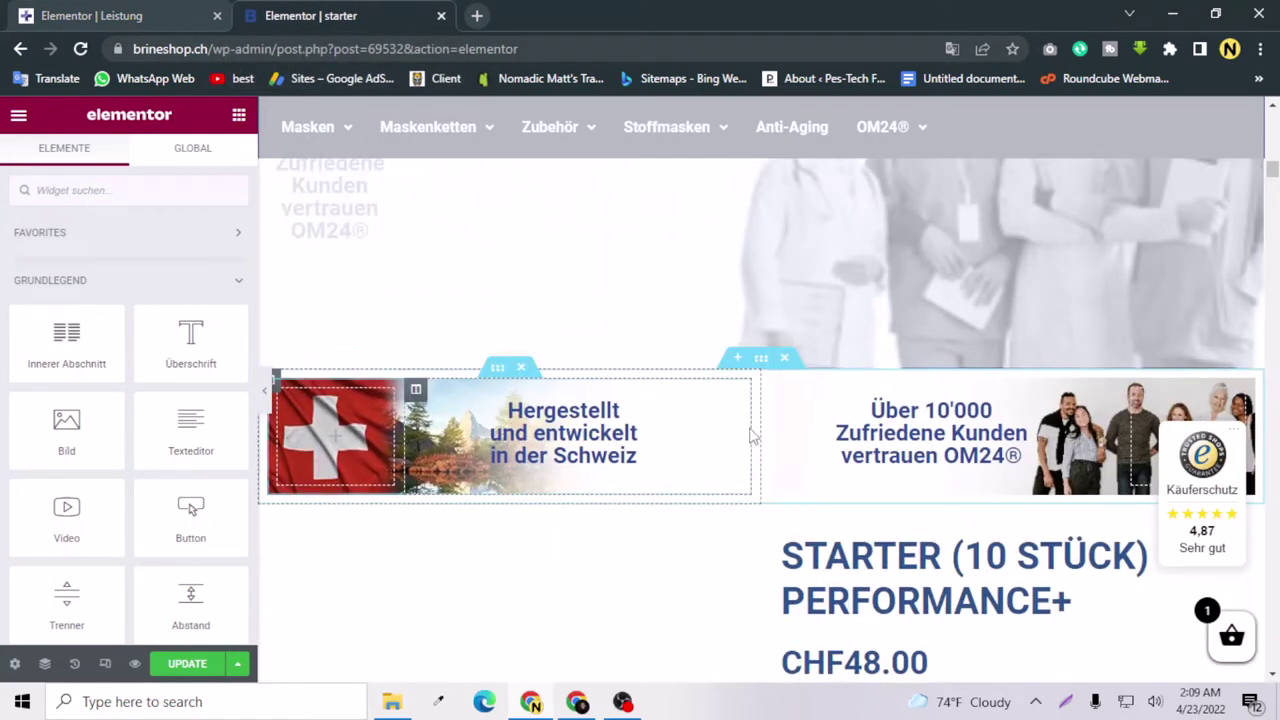
{"action": "right_click", "coordinate": [762, 367]}
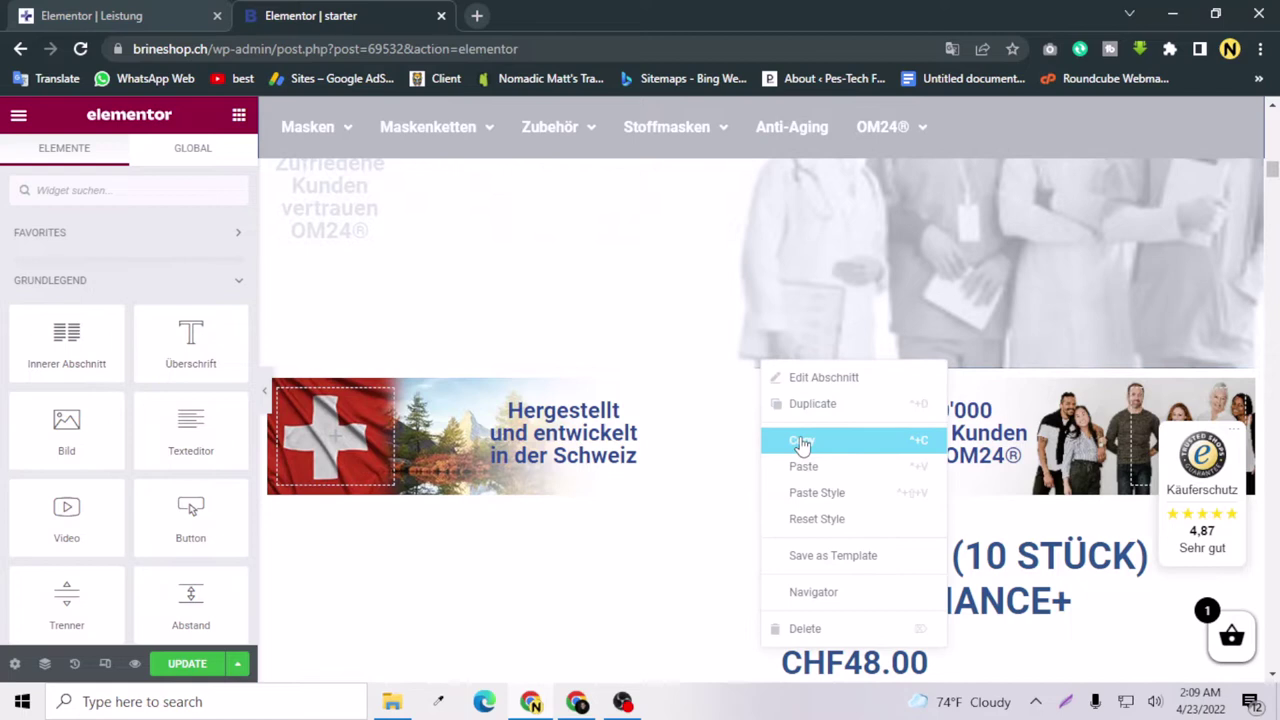
{"action": "left_click", "coordinate": [800, 442]}
{"action": "key", "text": "ctrl+shift+Tab"}
{"action": "right_click", "coordinate": [736, 454]}
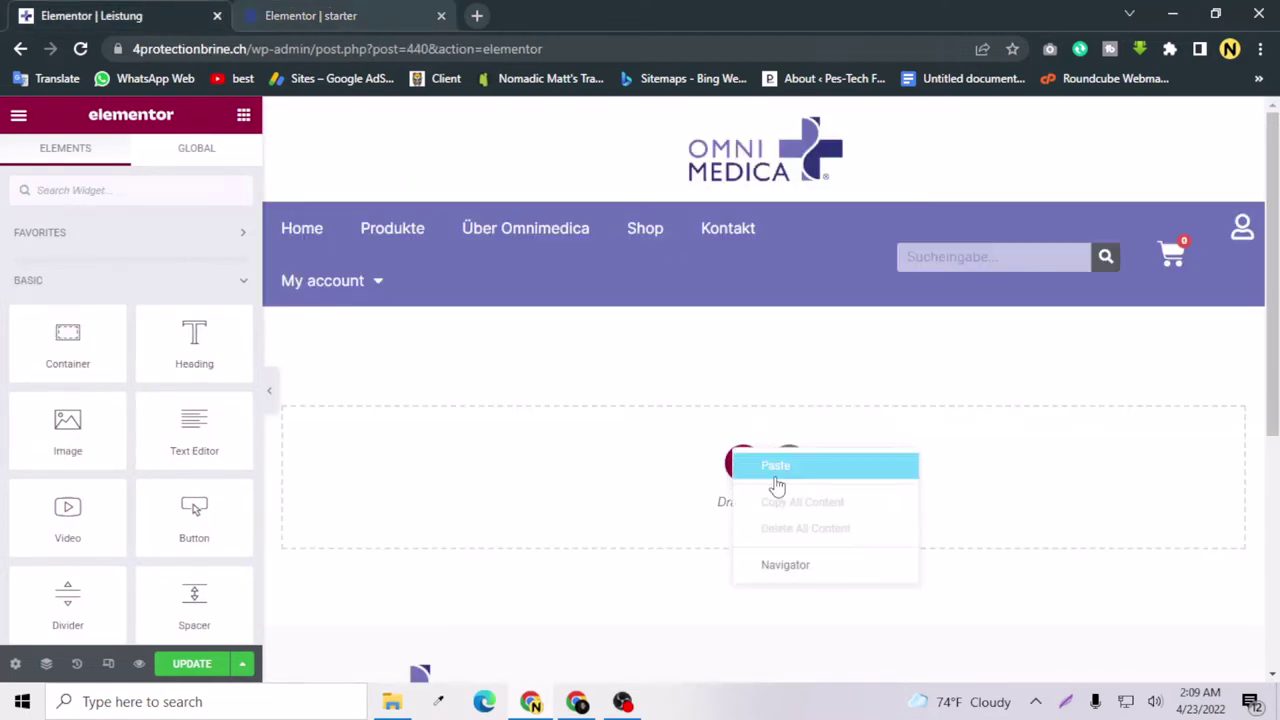
{"action": "left_click", "coordinate": [777, 485]}
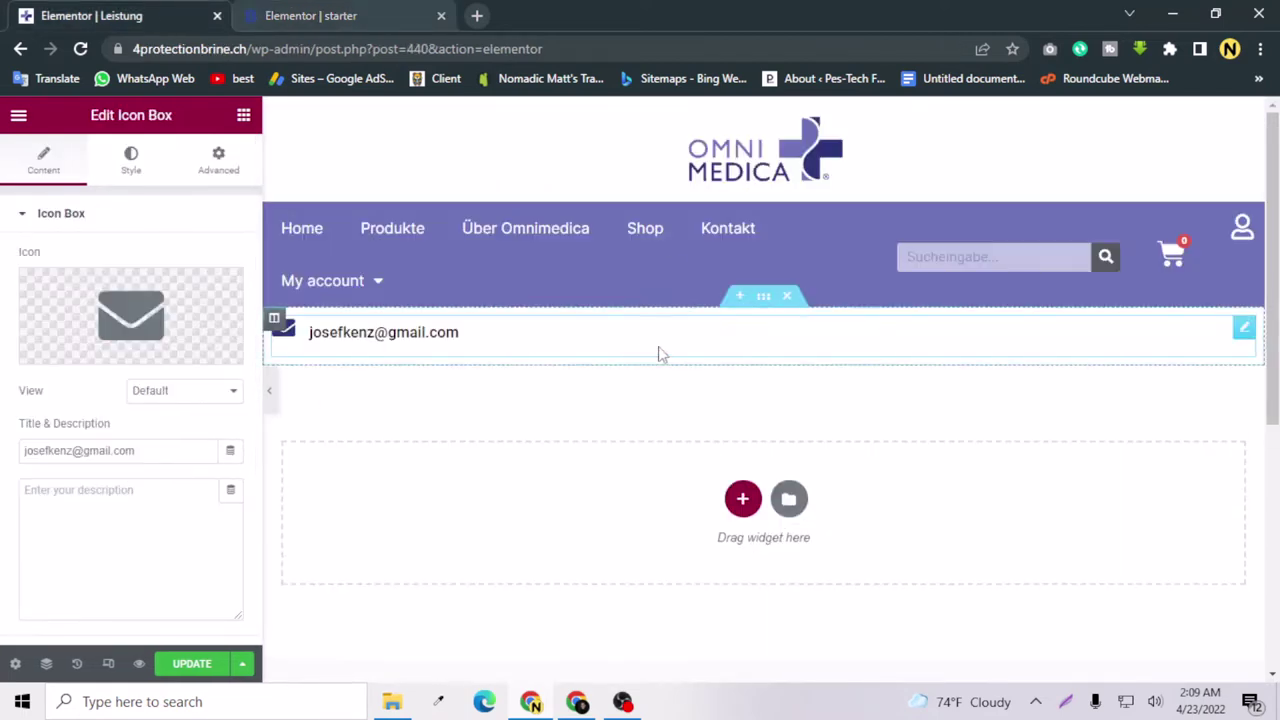
{"action": "left_click", "coordinate": [788, 297]}
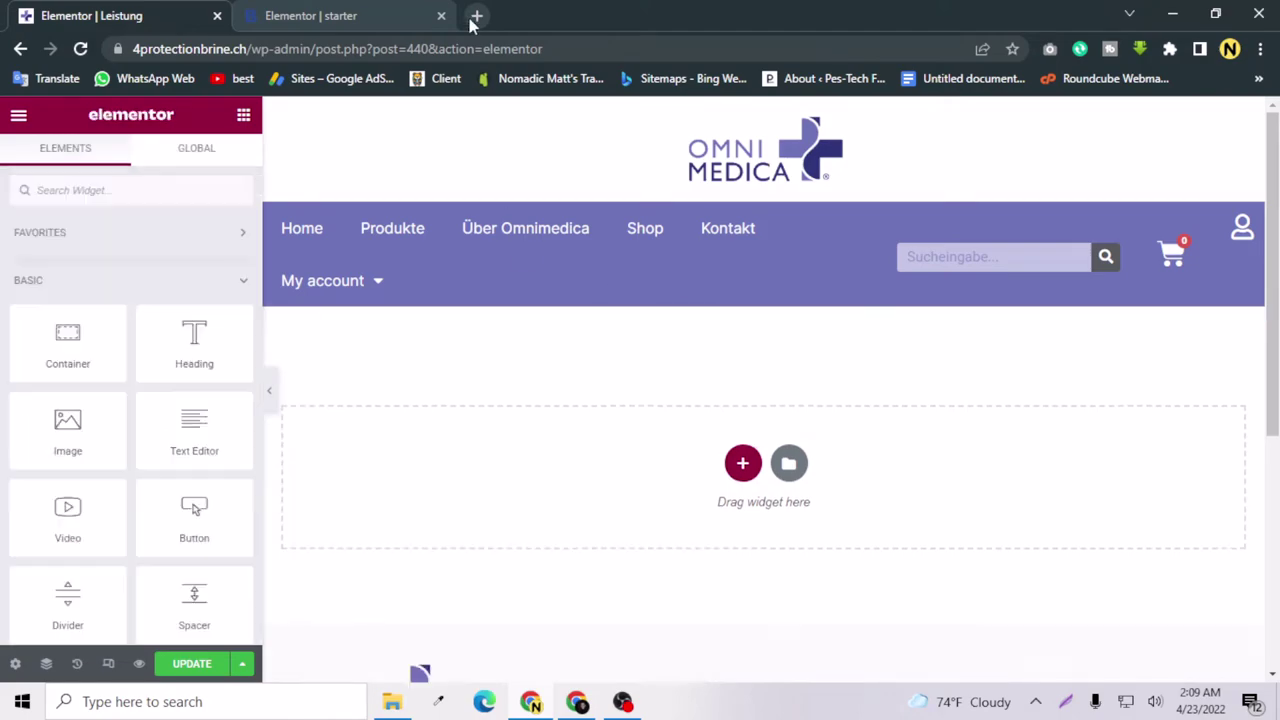
Check the starter page, then confirm the Leistung page is empty again
{"action": "left_click", "coordinate": [390, 12]}
{"action": "scroll", "coordinate": [549, 474], "scroll_direction": "up", "scroll_amount": 10}
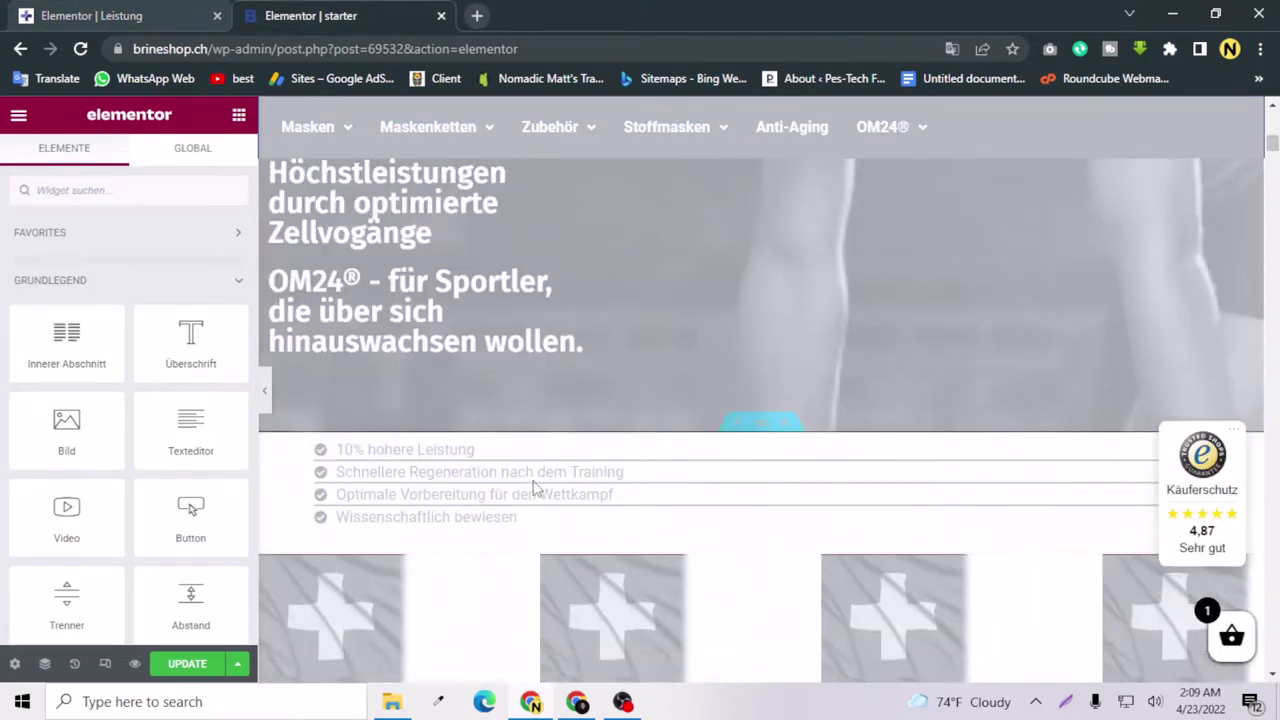
{"action": "scroll", "coordinate": [510, 471], "scroll_direction": "down", "scroll_amount": 15}
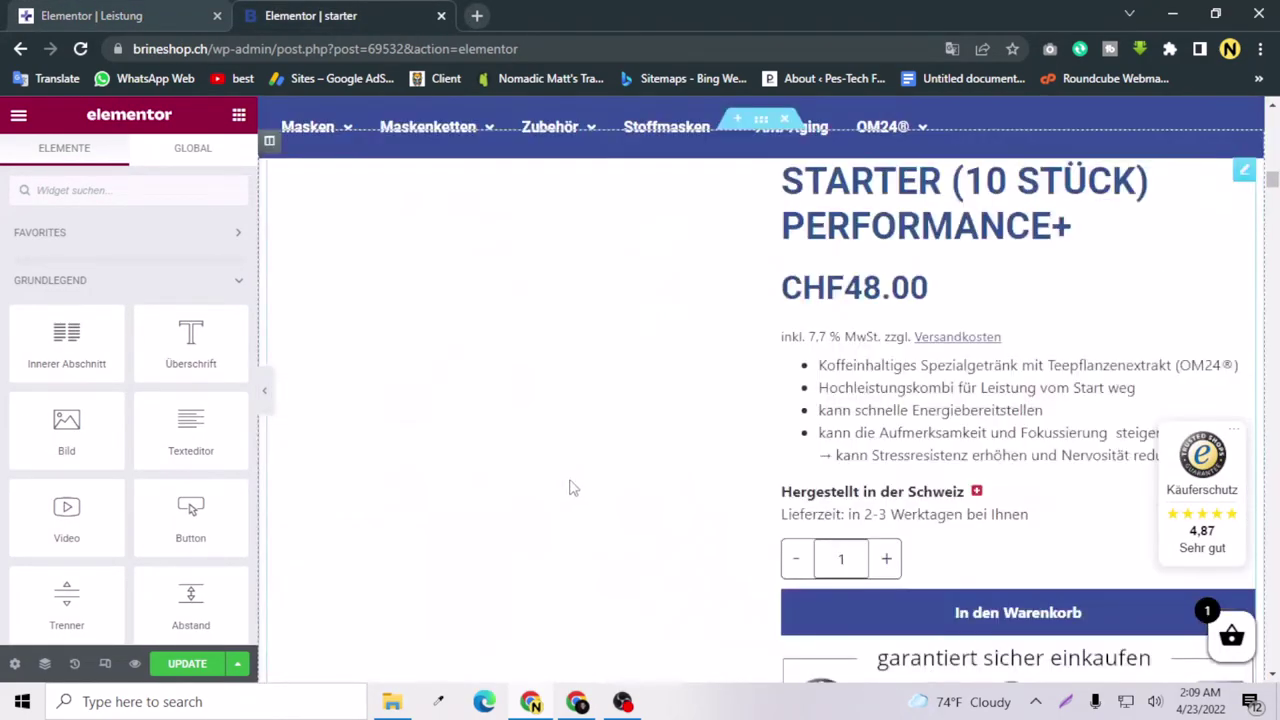
{"action": "left_click", "coordinate": [110, 14]}
{"action": "scroll", "coordinate": [474, 430], "scroll_direction": "down", "scroll_amount": 3}
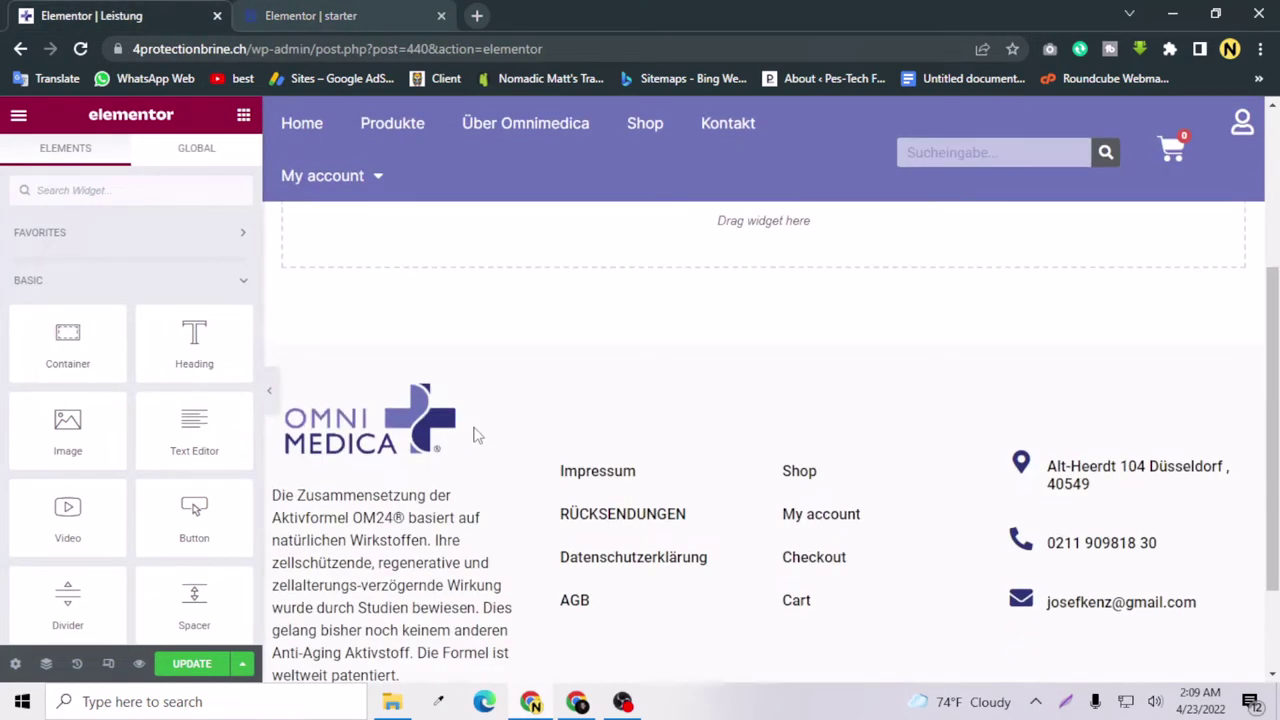
{"action": "scroll", "coordinate": [462, 427], "scroll_direction": "up", "scroll_amount": 3}
{"action": "scroll", "coordinate": [458, 435], "scroll_direction": "down", "scroll_amount": 3}
{"action": "scroll", "coordinate": [671, 443], "scroll_direction": "up", "scroll_amount": 3}
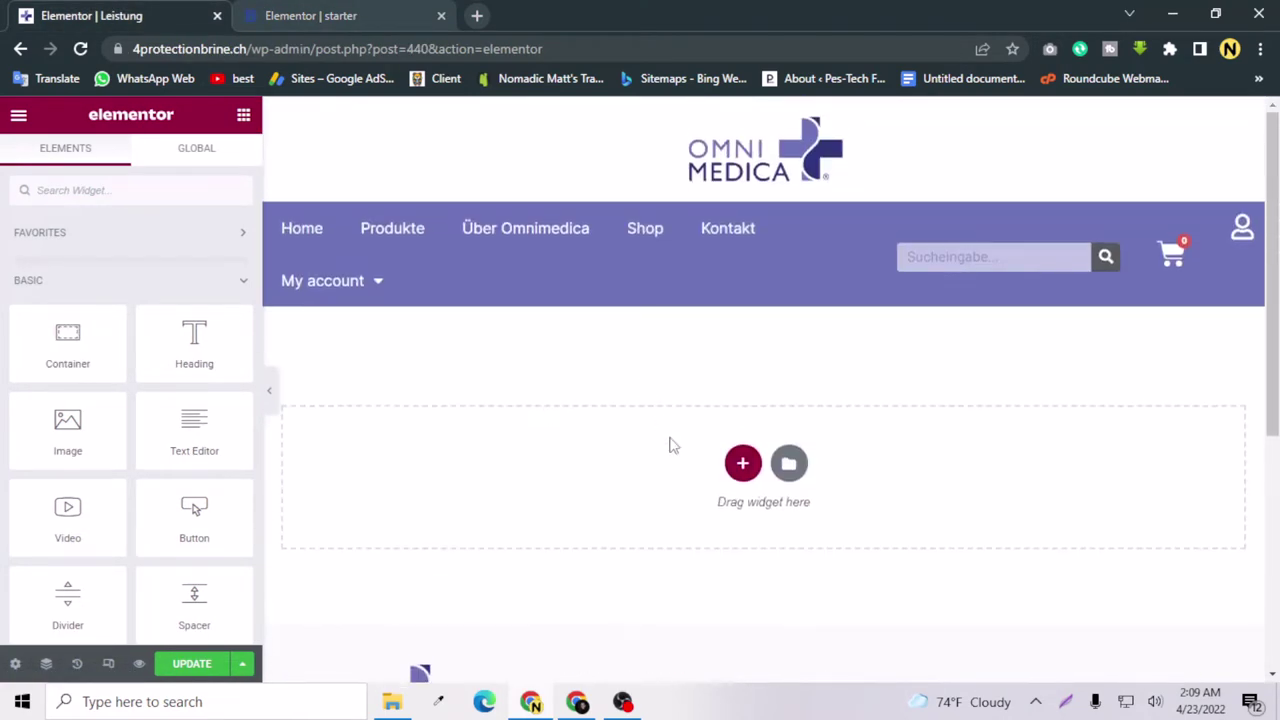
On the starter page, open the UPDATE arrow menu and choose Save as Template
{"action": "left_click", "coordinate": [268, 12]}
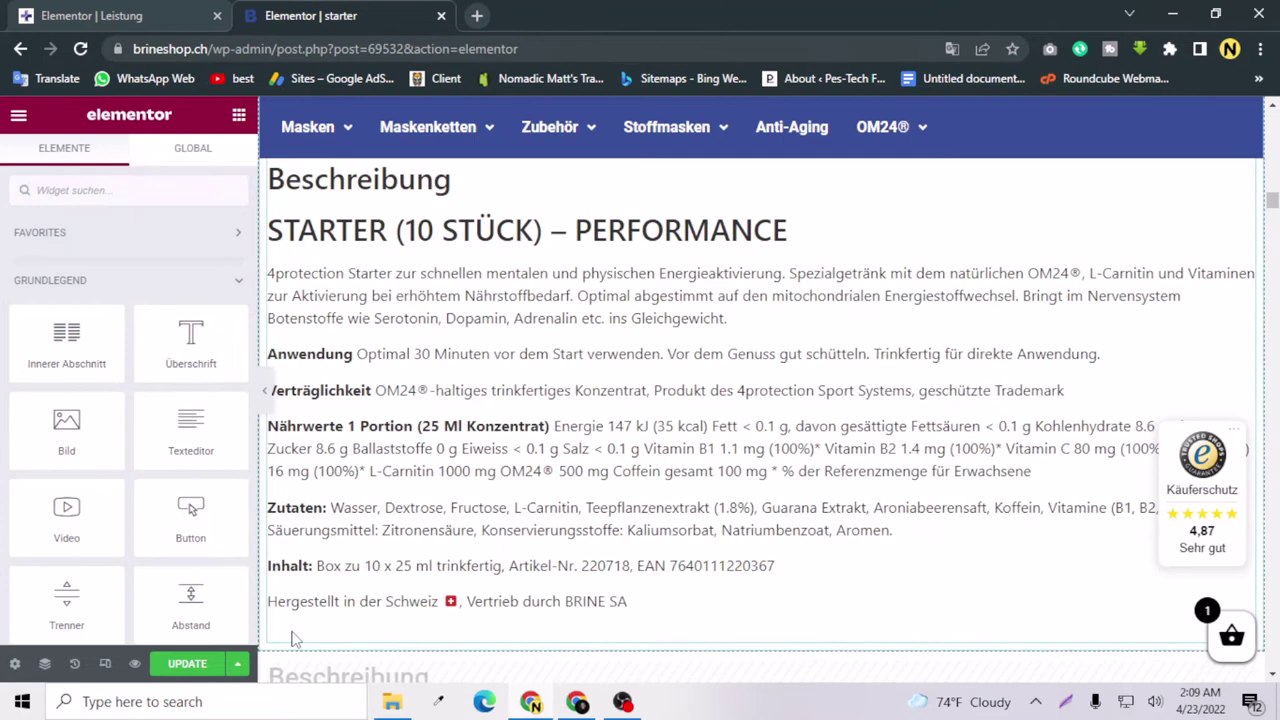
{"action": "scroll", "coordinate": [400, 586], "scroll_direction": "down", "scroll_amount": 2}
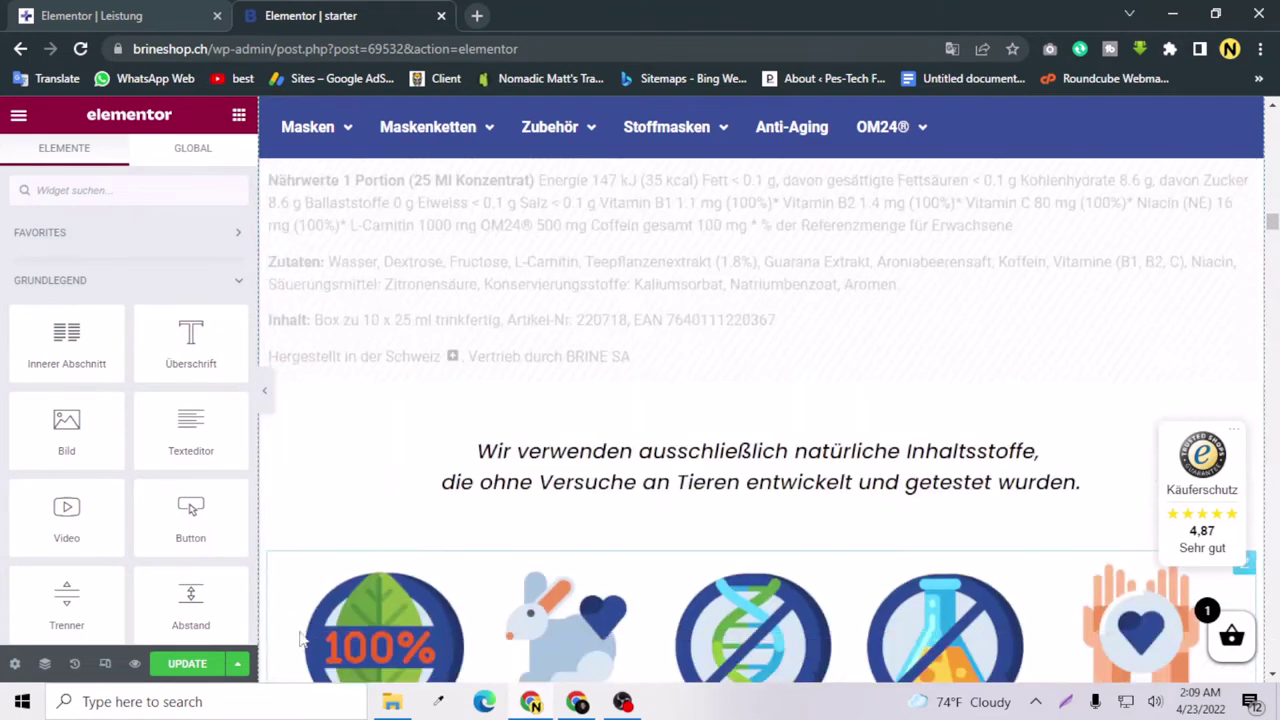
{"action": "left_click", "coordinate": [237, 664]}
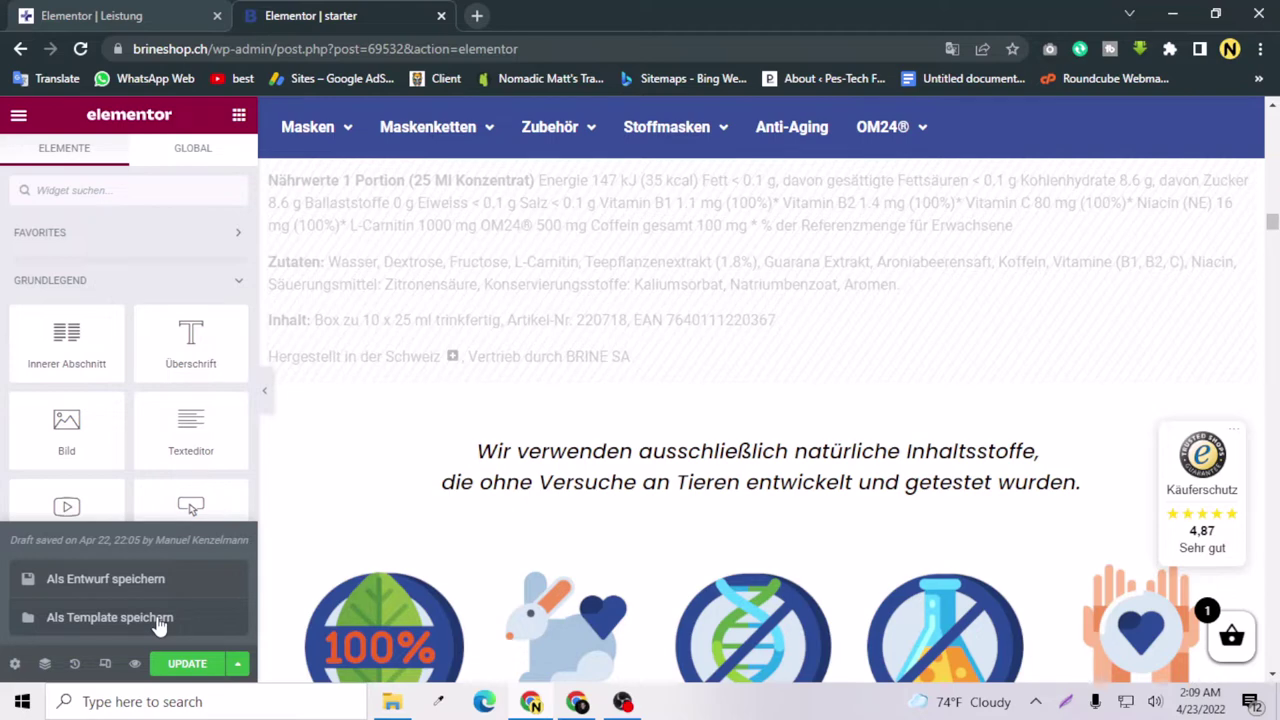
{"action": "left_click", "coordinate": [95, 620]}
Name the template '1717ui' and save it to the library
{"action": "left_click", "coordinate": [442, 461]}
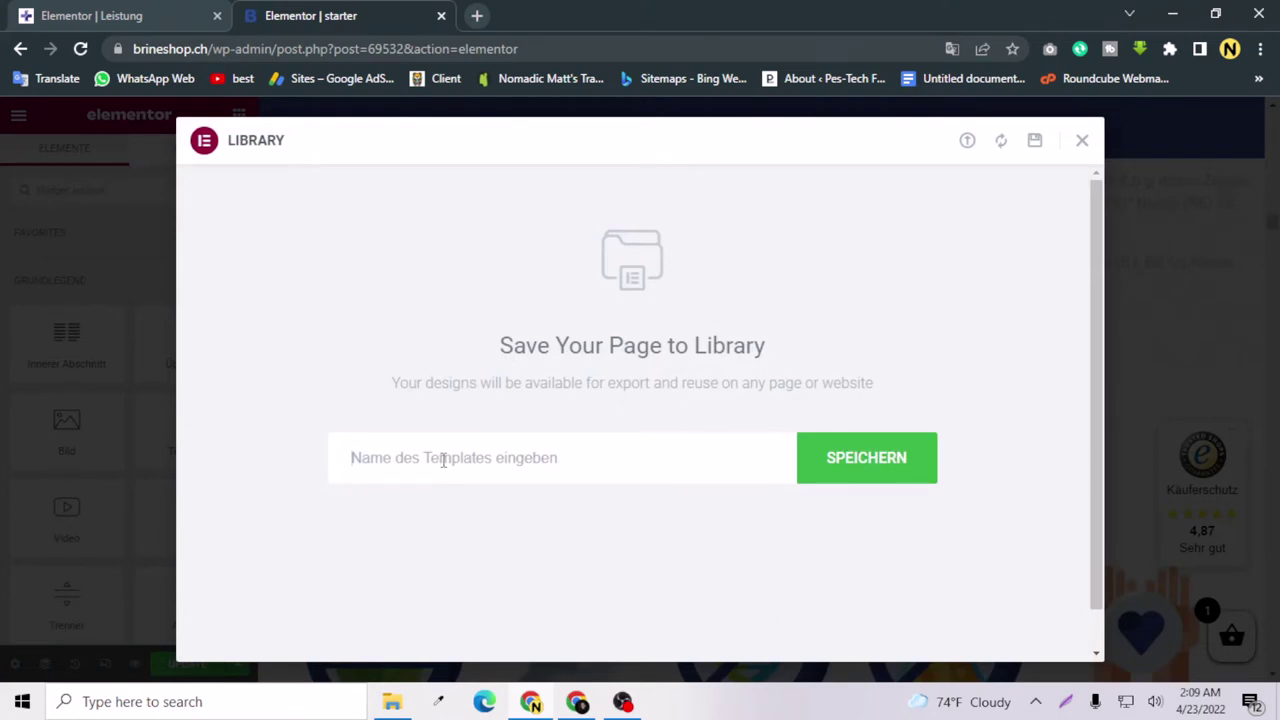
{"action": "type", "text": "1717ui"}
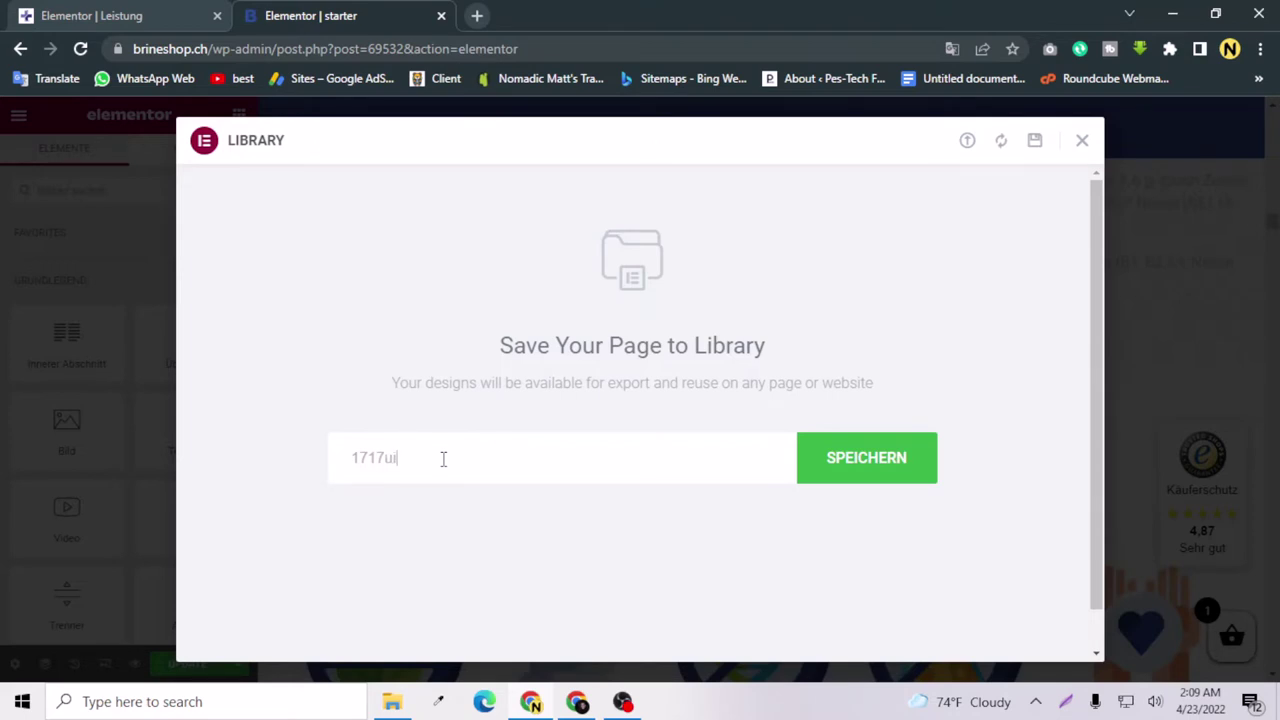
{"action": "left_click", "coordinate": [932, 465]}
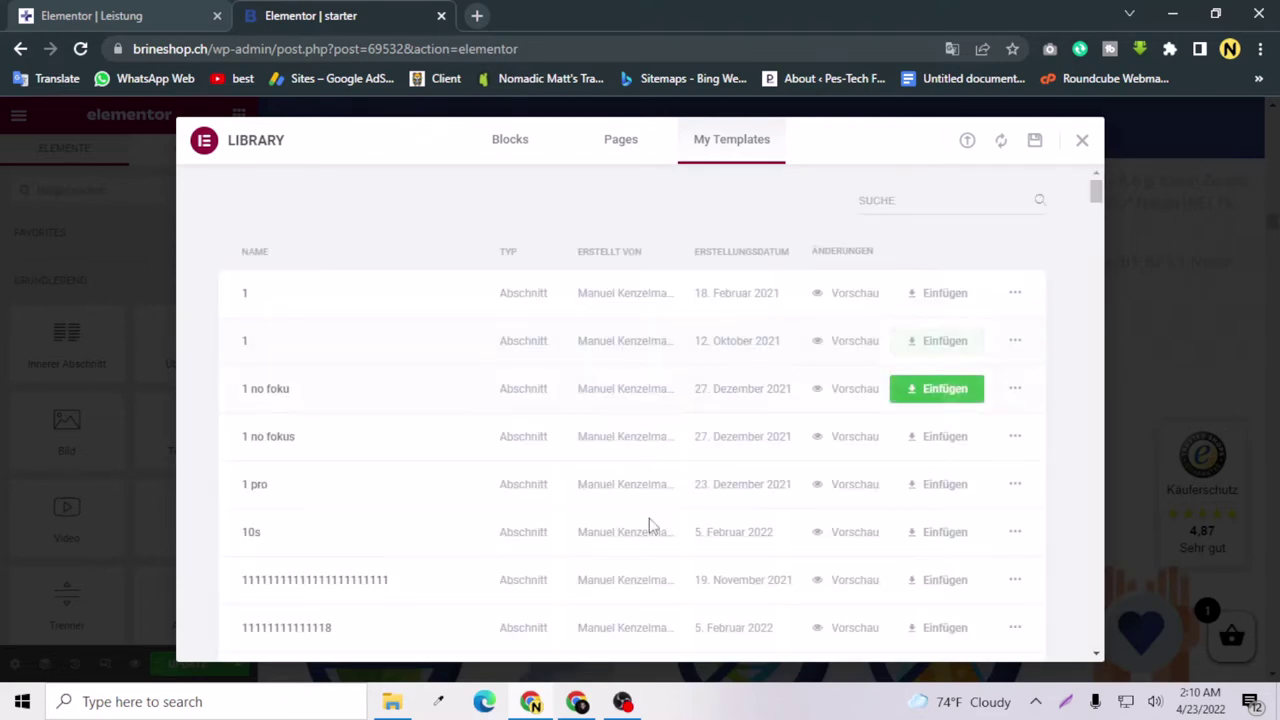
Export the 1717ui template from My Templates as a JSON file, confirming Leave
{"action": "scroll", "coordinate": [265, 398], "scroll_direction": "down", "scroll_amount": 4}
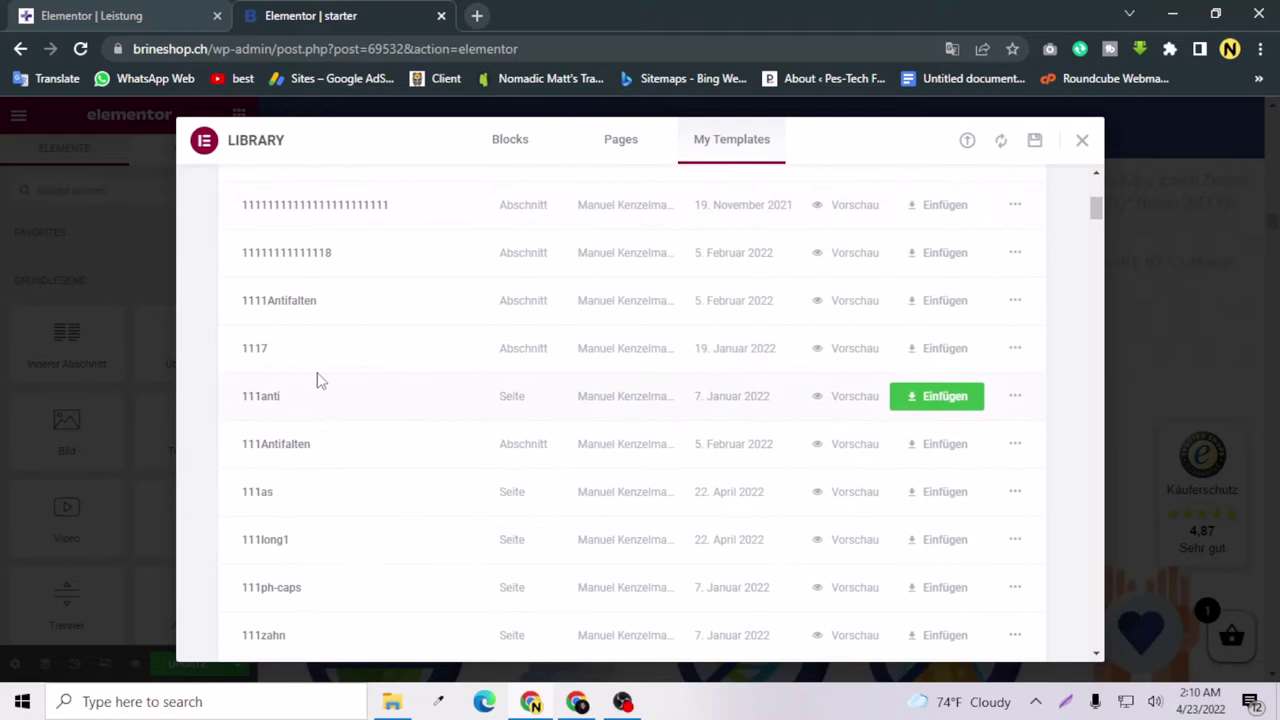
{"action": "scroll", "coordinate": [320, 372], "scroll_direction": "down", "scroll_amount": 3}
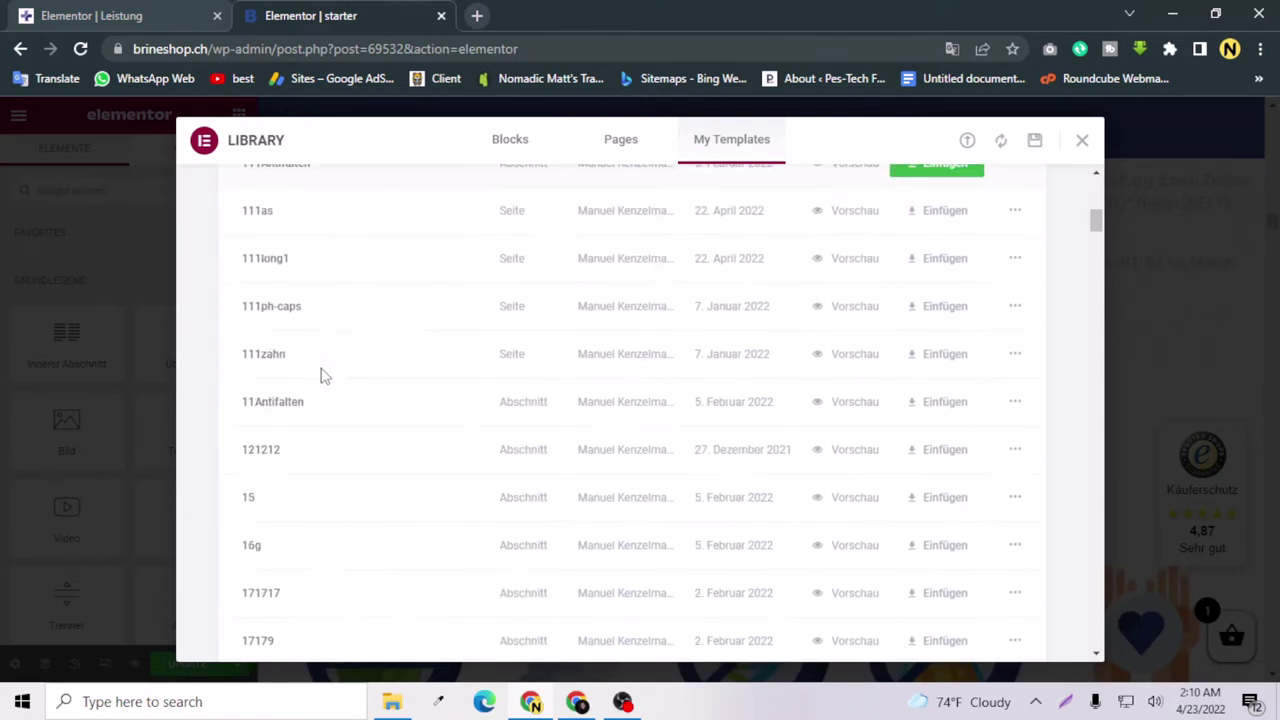
{"action": "scroll", "coordinate": [310, 346], "scroll_direction": "down", "scroll_amount": 2}
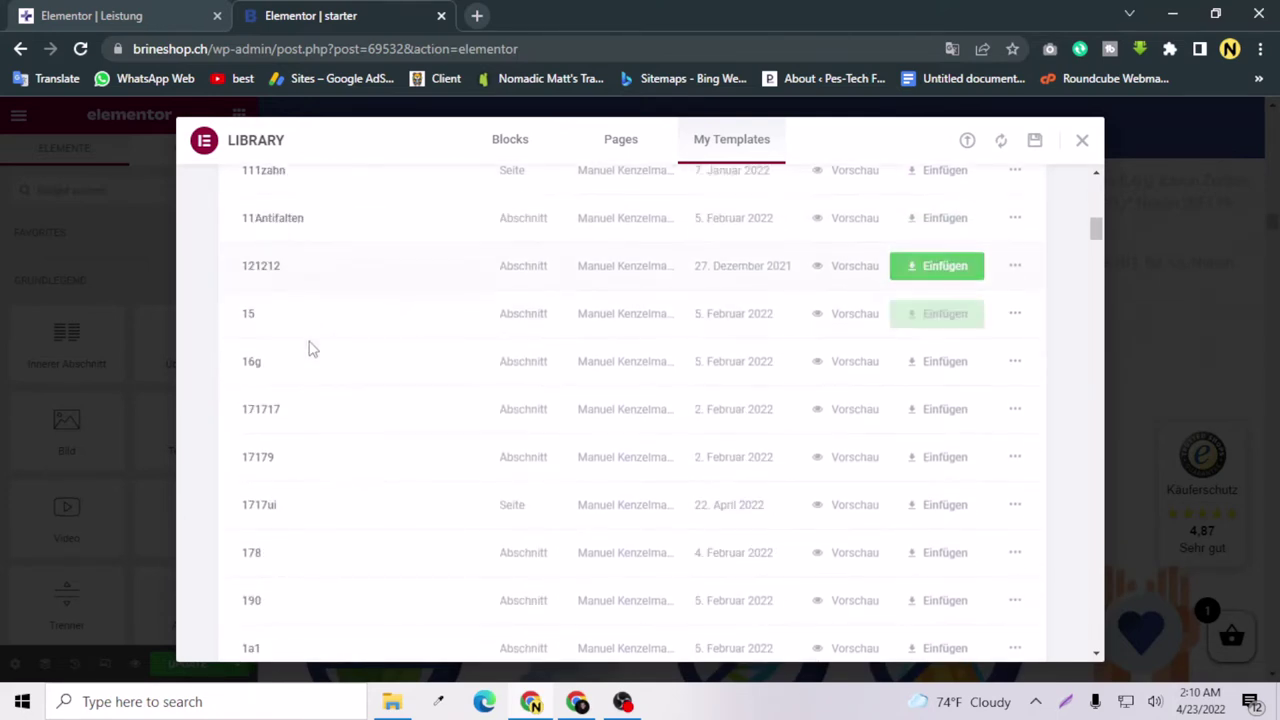
{"action": "scroll", "coordinate": [330, 471], "scroll_direction": "down", "scroll_amount": 1}
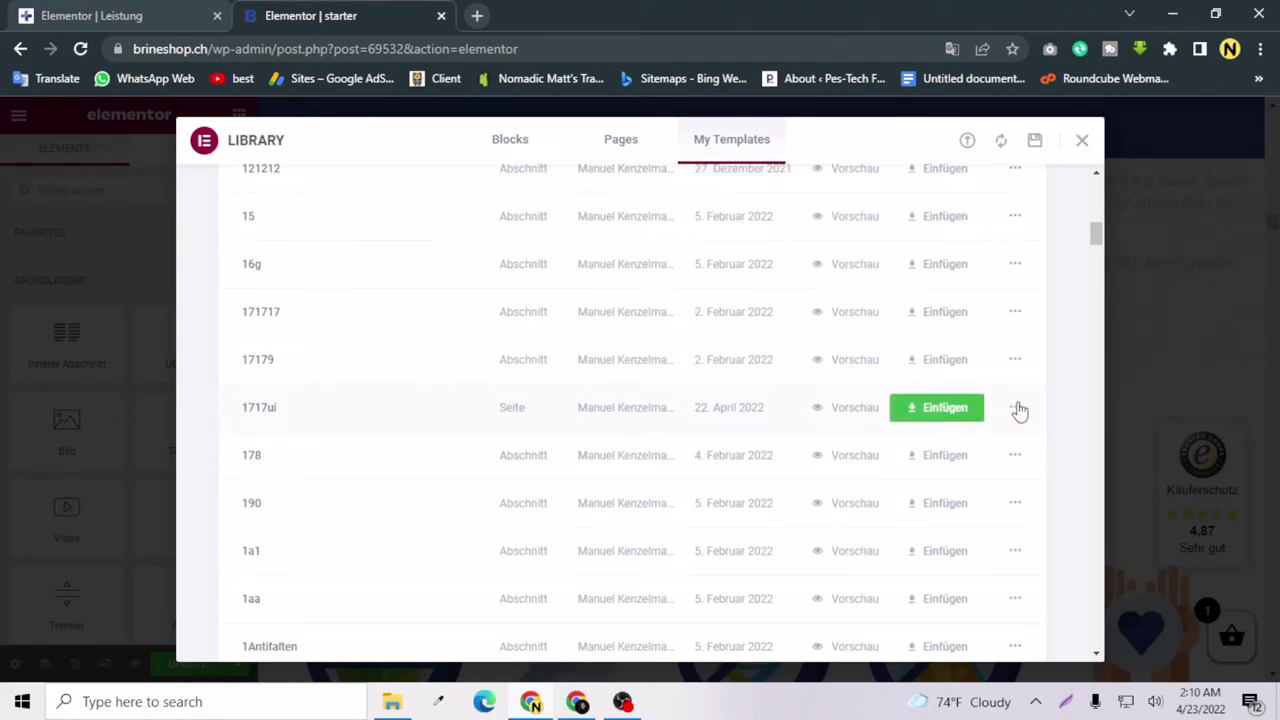
{"action": "left_click", "coordinate": [1015, 408]}
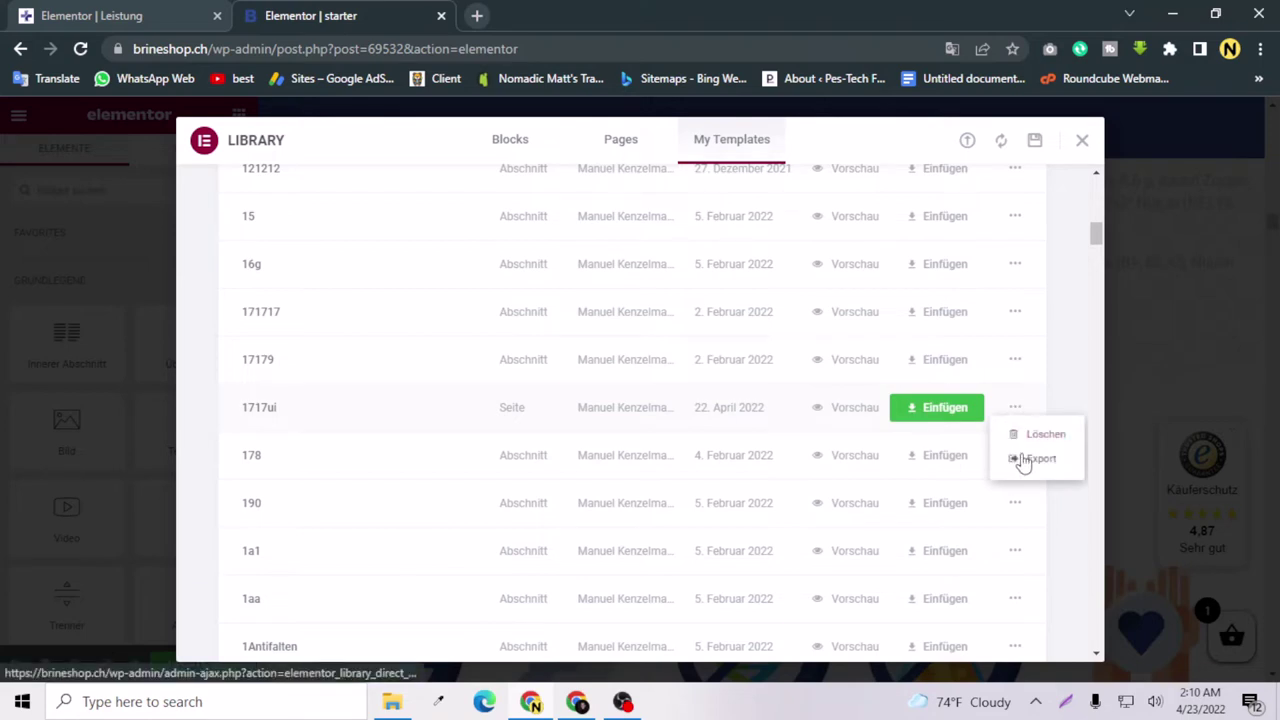
{"action": "left_click", "coordinate": [1022, 459]}
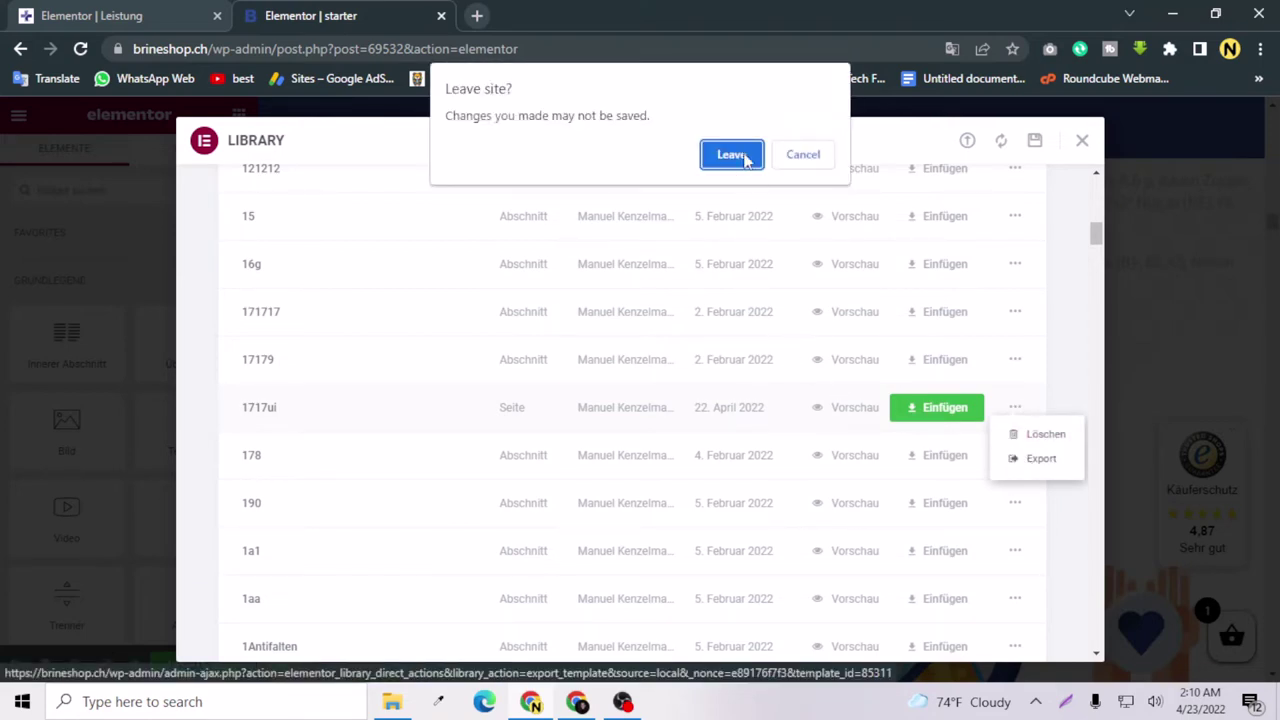
{"action": "left_click", "coordinate": [740, 153]}
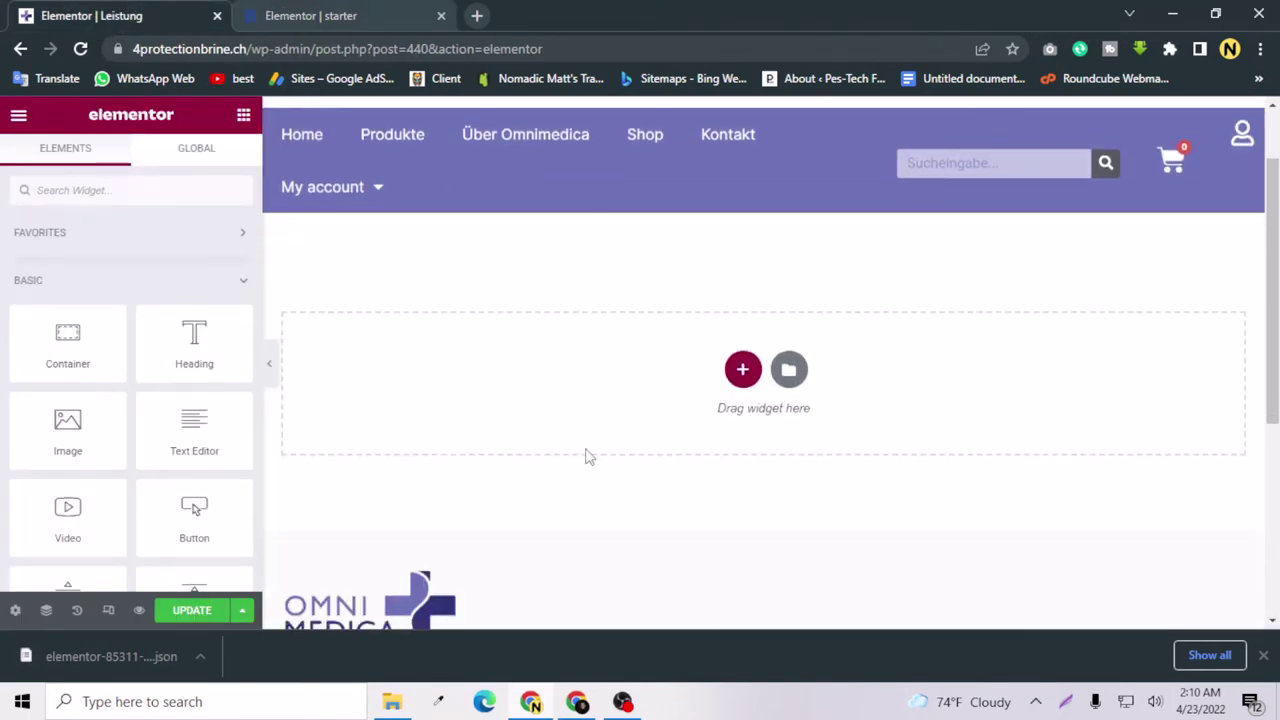
Drop the downloaded 1717ui JSON into the Leistung page's My Templates import area
{"action": "left_click", "coordinate": [789, 370]}
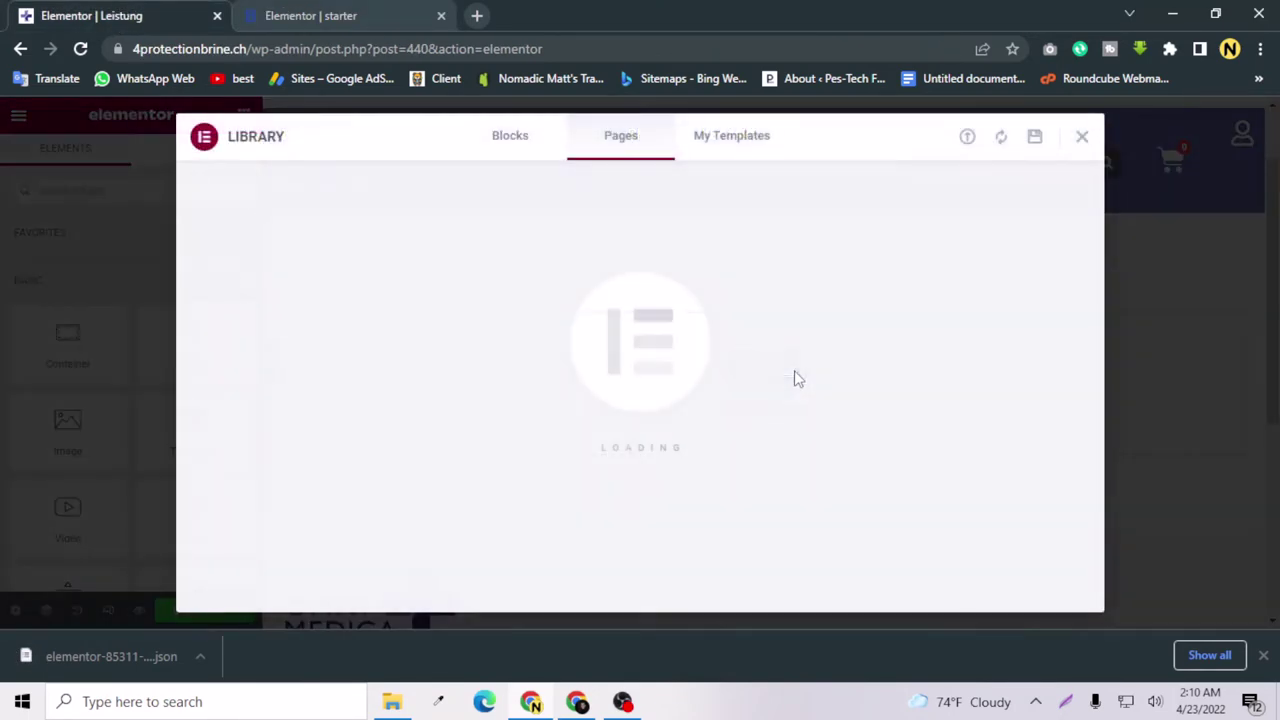
{"action": "left_click", "coordinate": [726, 150]}
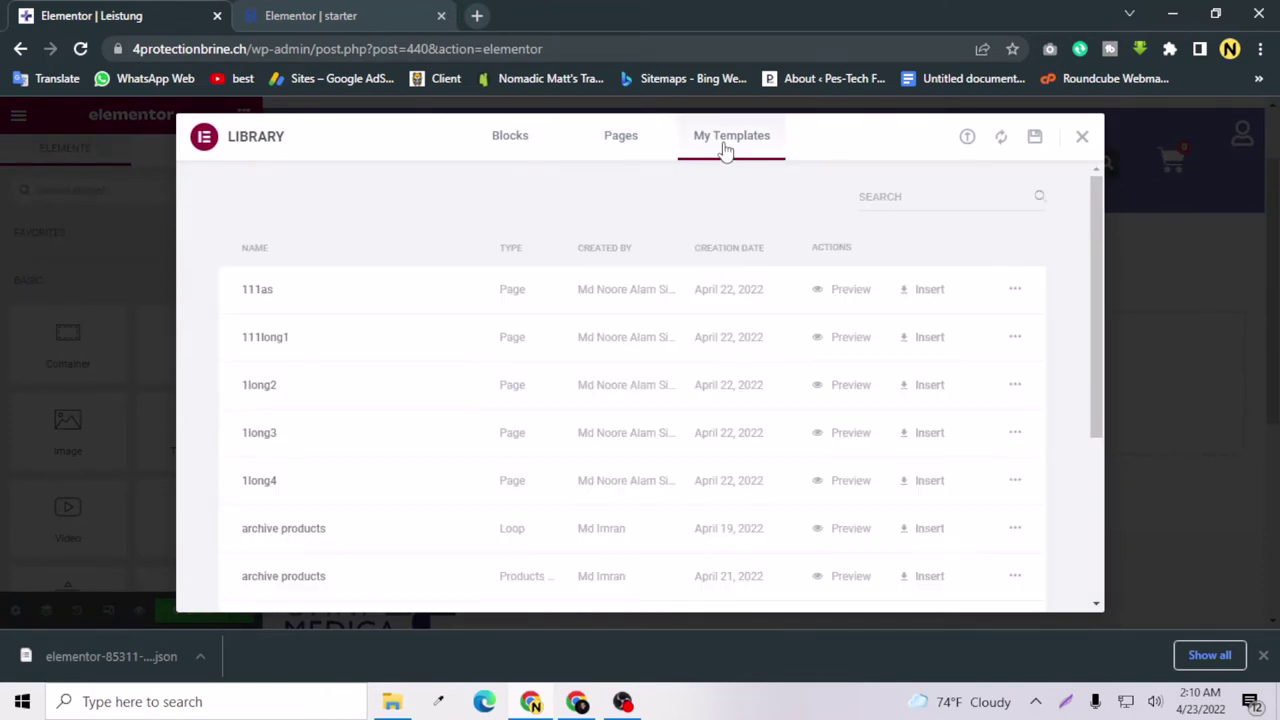
{"action": "left_click", "coordinate": [968, 138]}
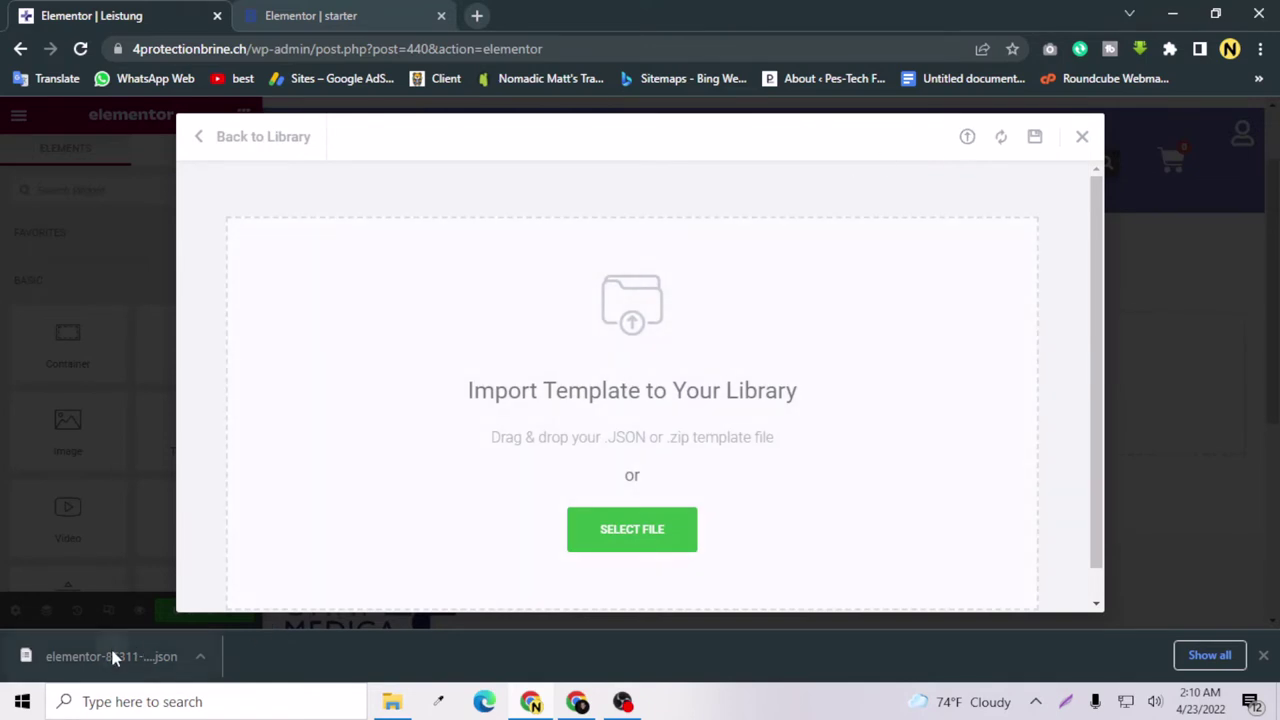
{"action": "left_click_drag", "start_coordinate": [113, 657], "coordinate": [457, 500]}
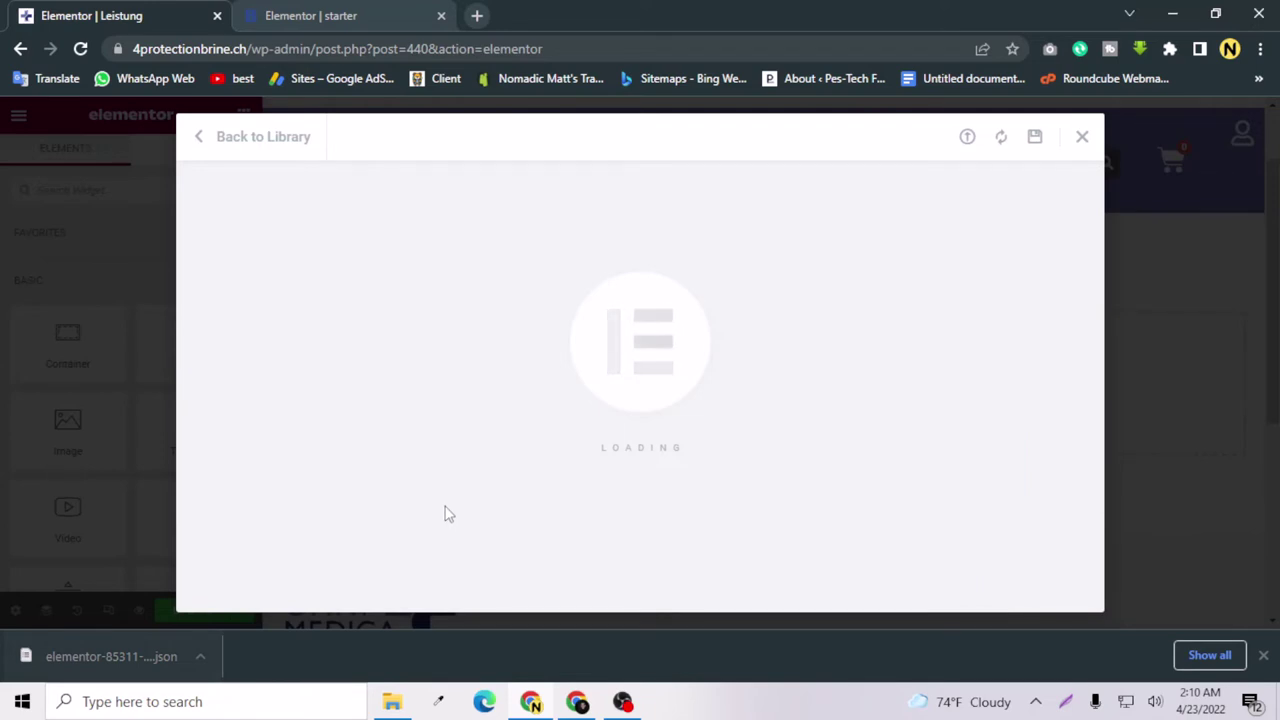
Close the download bar and let the 1717ui import finish in My Templates
{"action": "left_click", "coordinate": [1264, 655]}
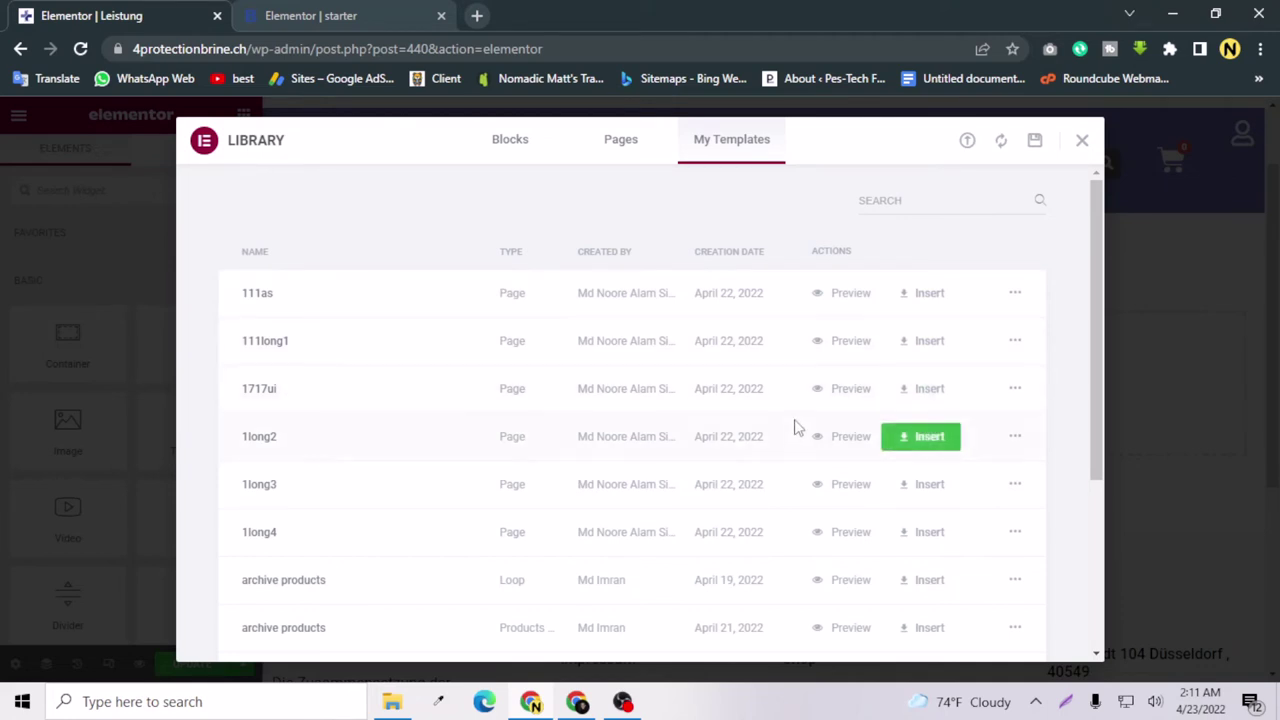
Insert the 1717ui template into Leistung, applying its page settings too
{"action": "left_click", "coordinate": [931, 395]}
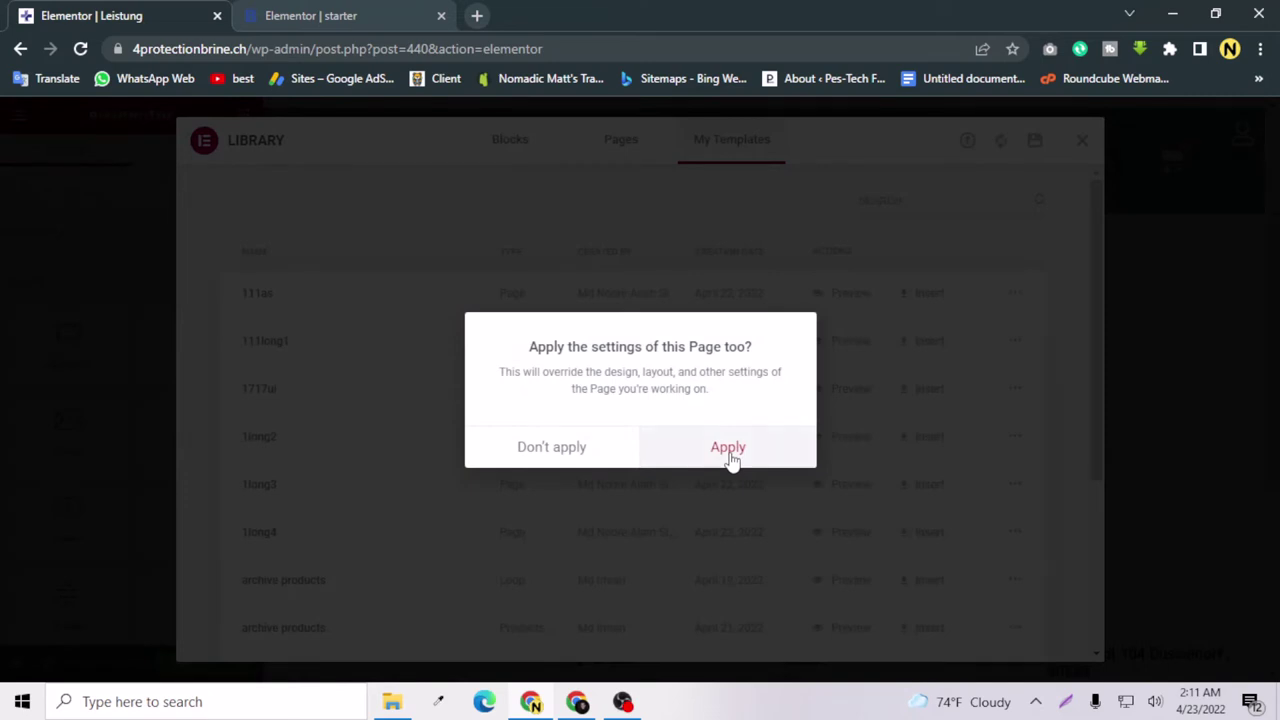
{"action": "left_click", "coordinate": [730, 449]}
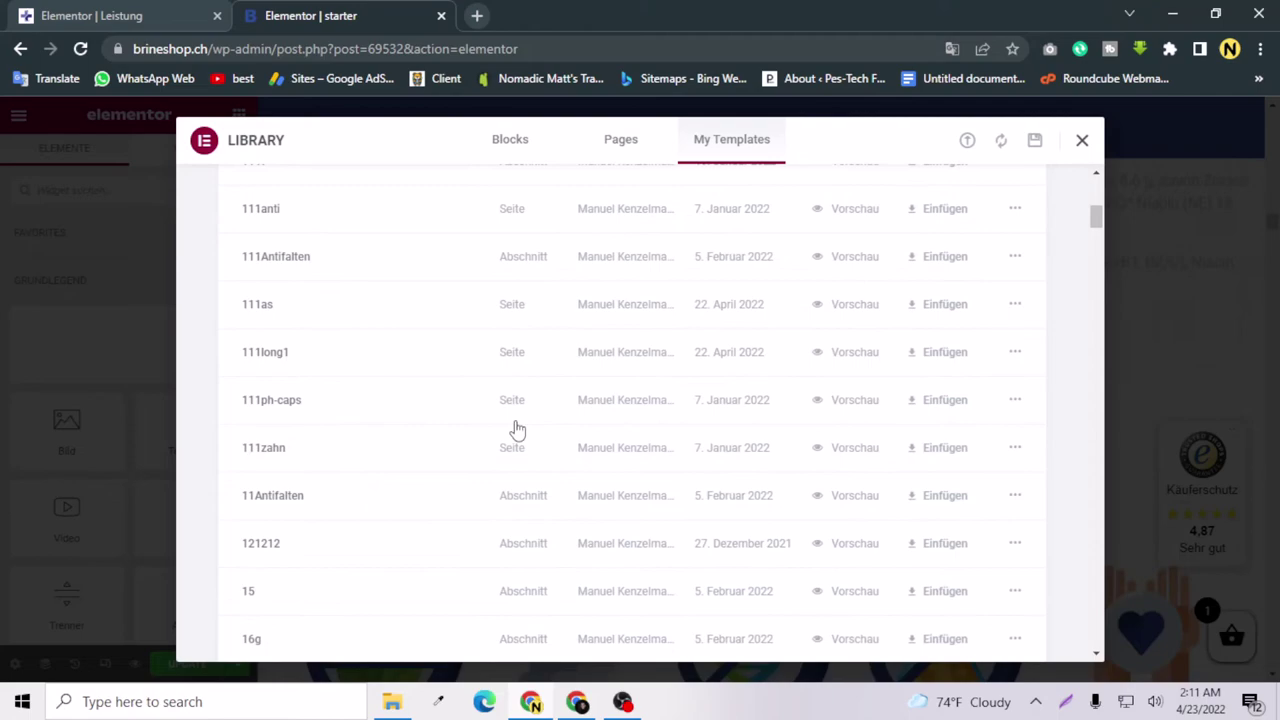
Close the starter site's library and return to the Leistung editor
{"action": "left_click", "coordinate": [37, 360]}
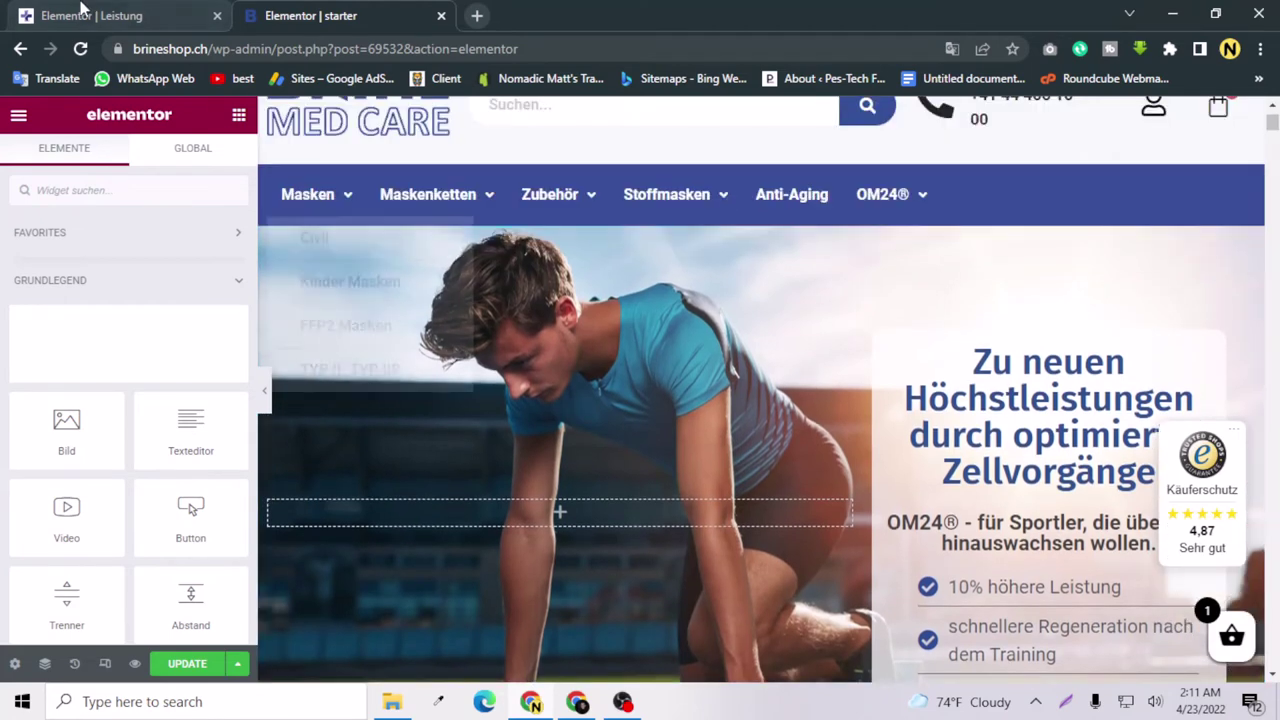
{"action": "left_click", "coordinate": [82, 12]}
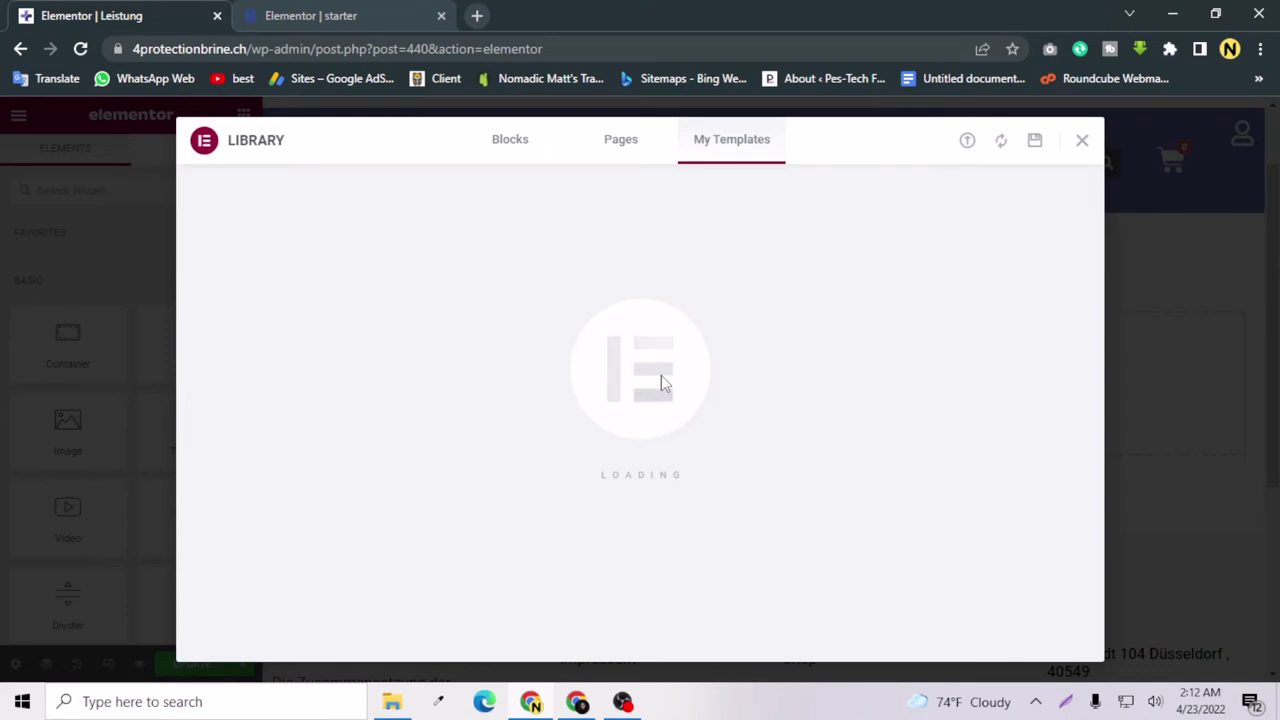
Close the library and scroll through the inserted 1717ui product layout on Leistung
{"action": "left_click", "coordinate": [1084, 143]}
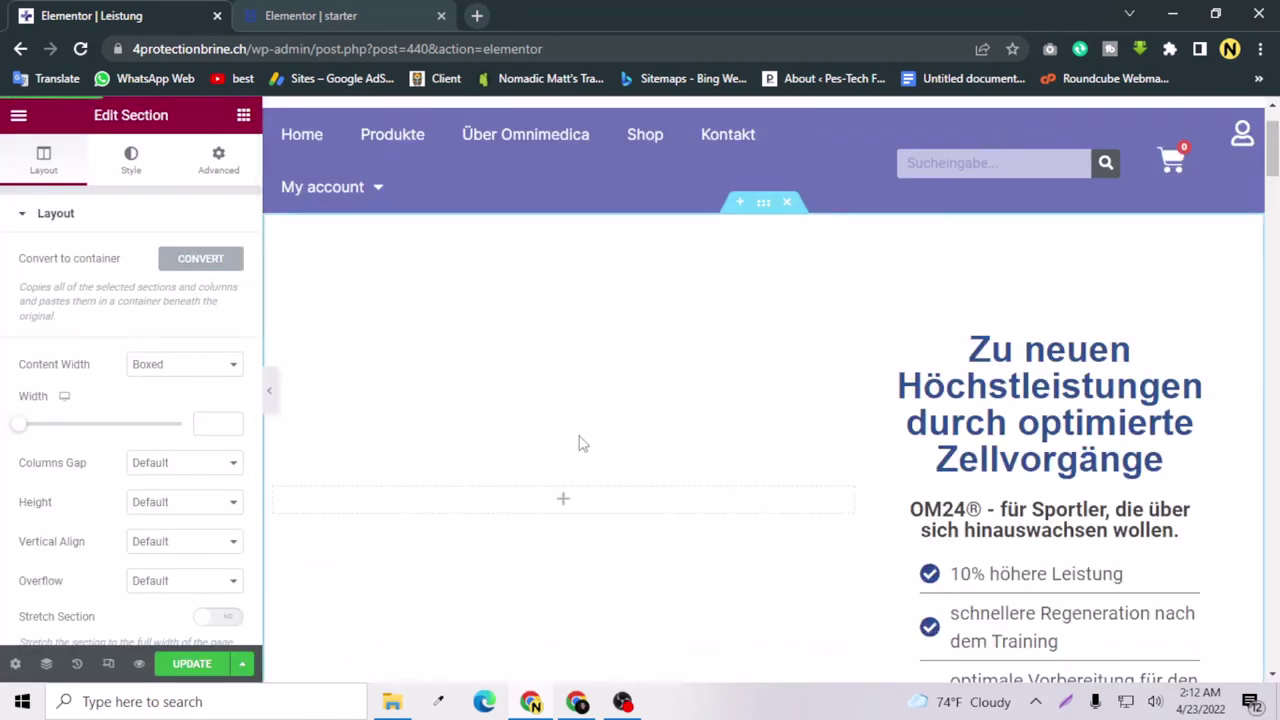
{"action": "scroll", "coordinate": [530, 476], "scroll_direction": "up", "scroll_amount": 1}
{"action": "scroll", "coordinate": [540, 460], "scroll_direction": "down", "scroll_amount": 5}
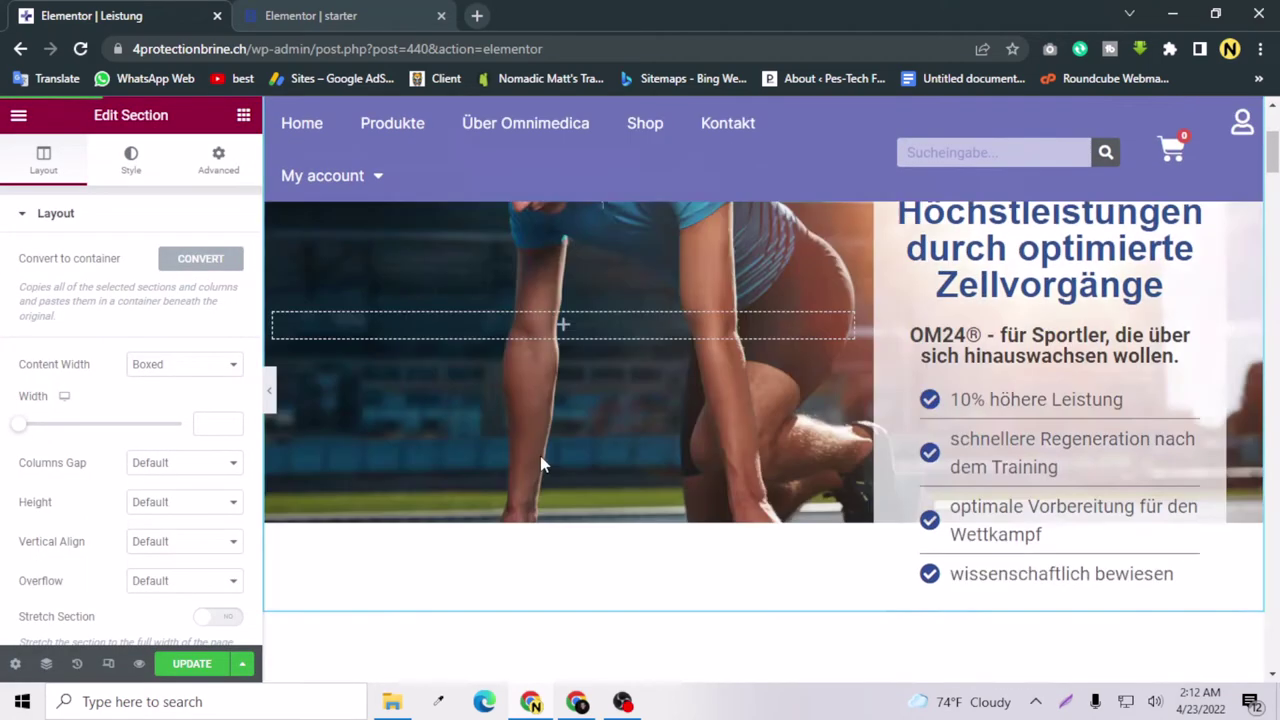
{"action": "scroll", "coordinate": [559, 441], "scroll_direction": "up", "scroll_amount": 5}
{"action": "scroll", "coordinate": [559, 445], "scroll_direction": "down", "scroll_amount": 4}
{"action": "scroll", "coordinate": [559, 441], "scroll_direction": "down", "scroll_amount": 5}
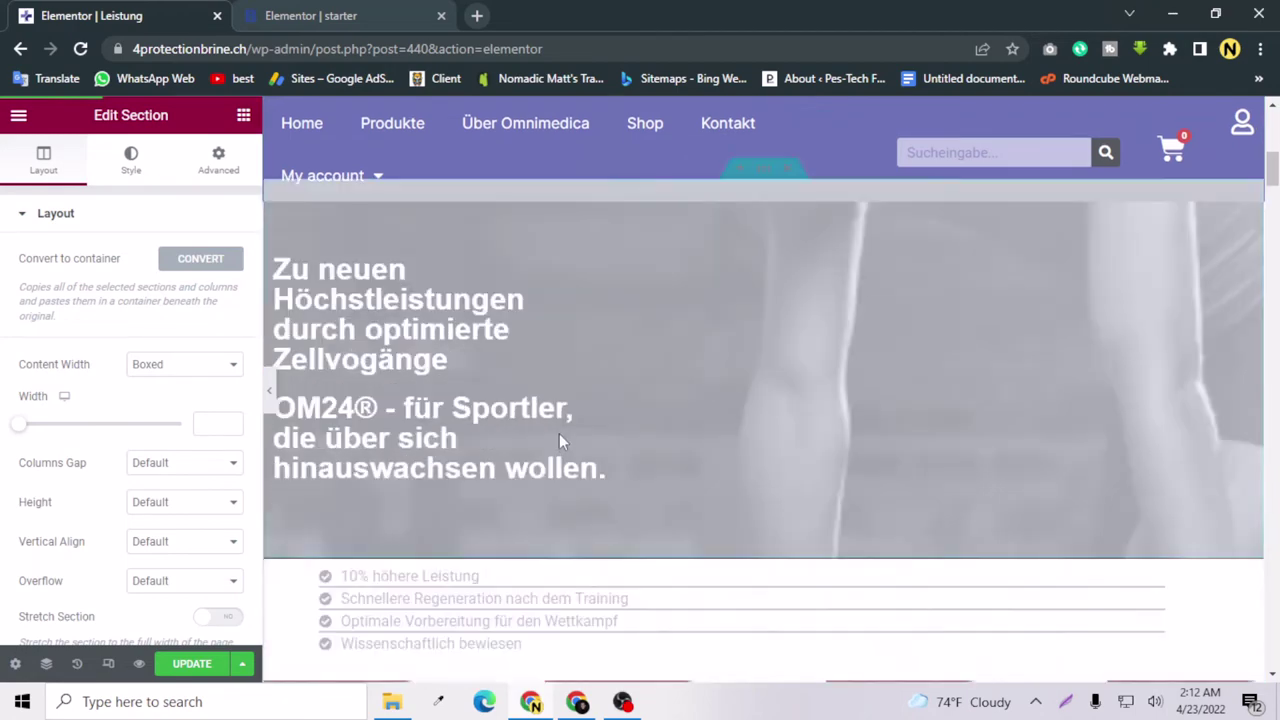
{"action": "scroll", "coordinate": [560, 433], "scroll_direction": "up", "scroll_amount": 6}
{"action": "scroll", "coordinate": [563, 427], "scroll_direction": "down", "scroll_amount": 3}
{"action": "scroll", "coordinate": [565, 420], "scroll_direction": "up", "scroll_amount": 5}
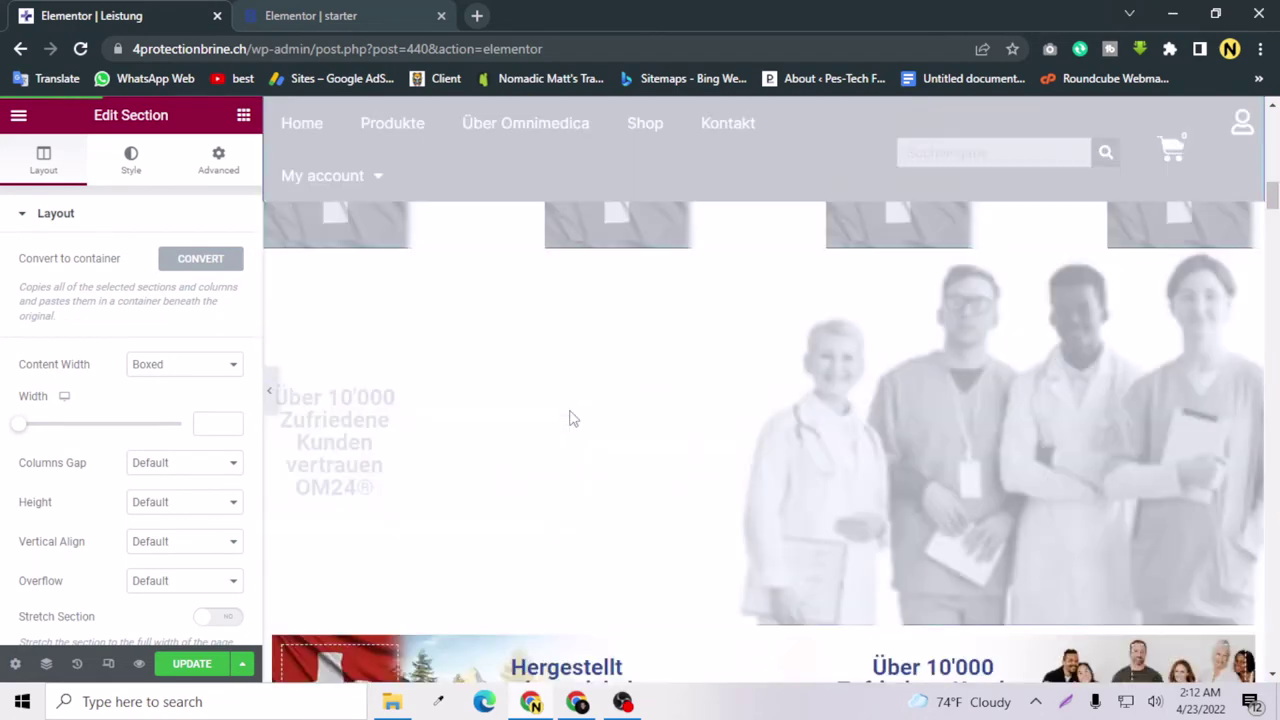
{"action": "scroll", "coordinate": [568, 418], "scroll_direction": "down", "scroll_amount": 6}
{"action": "scroll", "coordinate": [568, 418], "scroll_direction": "up", "scroll_amount": 2}
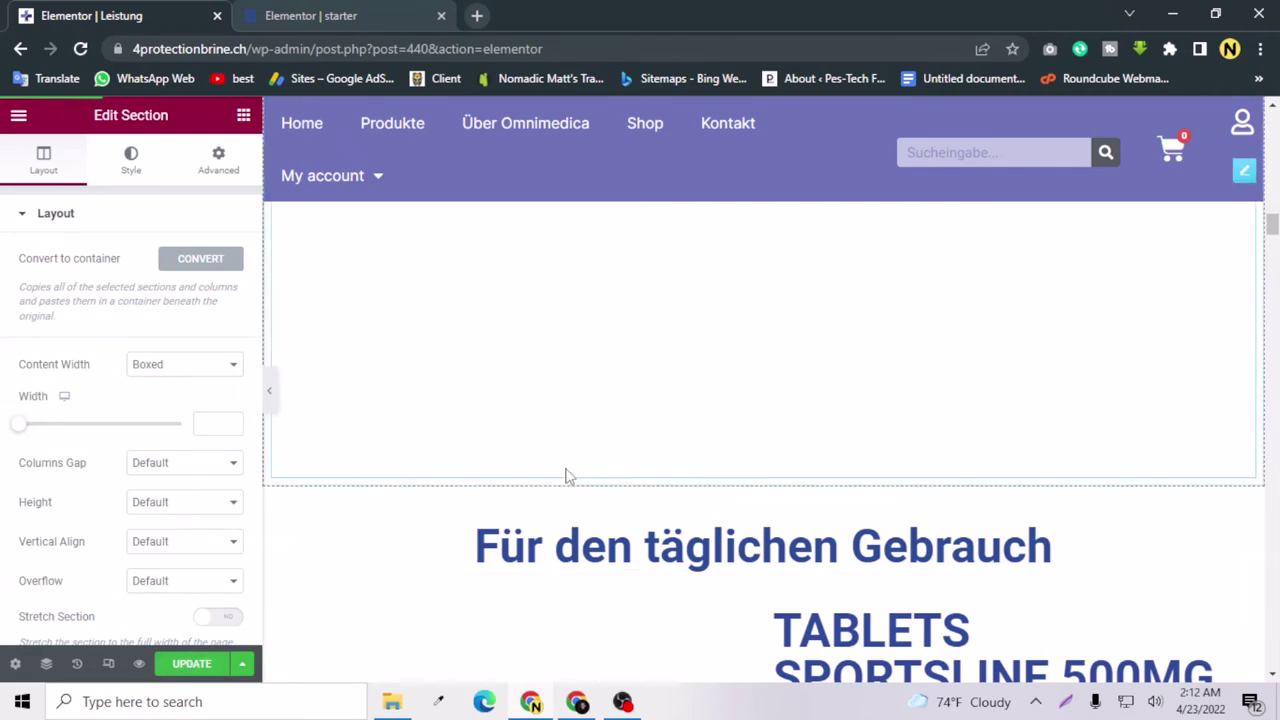
{"action": "scroll", "coordinate": [563, 477], "scroll_direction": "down", "scroll_amount": 5}
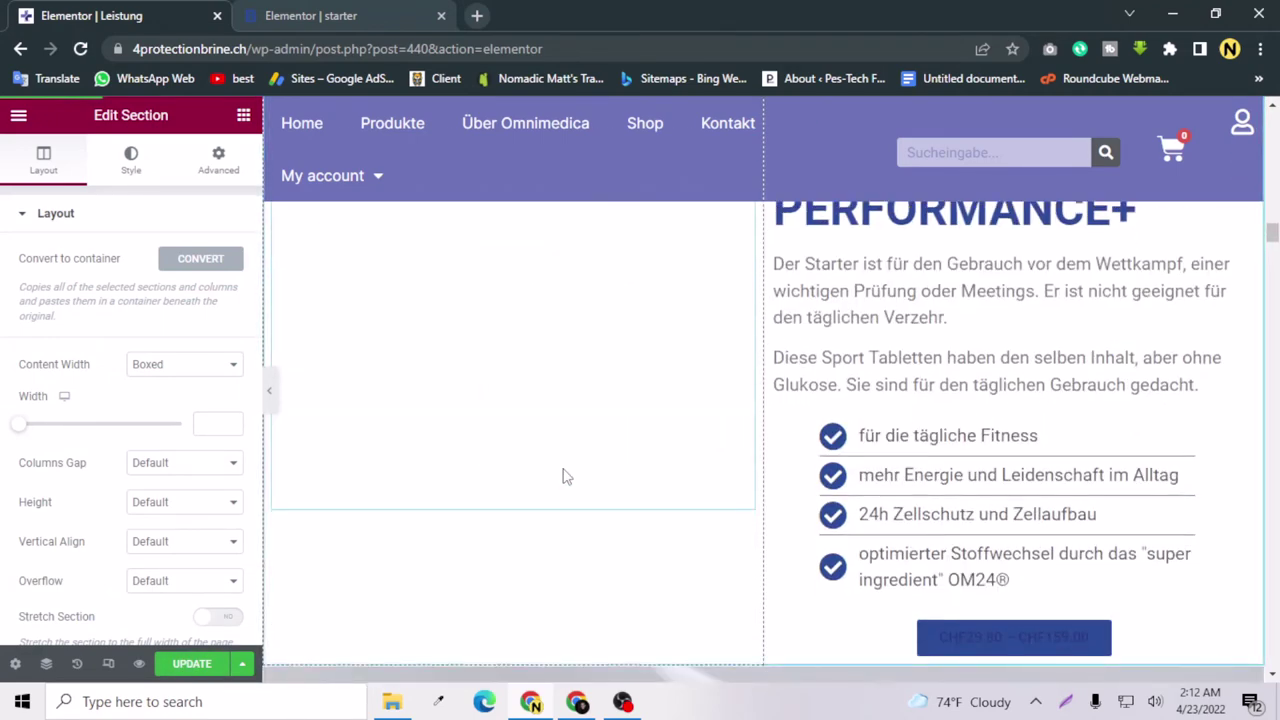
{"action": "scroll", "coordinate": [563, 475], "scroll_direction": "down", "scroll_amount": 15}
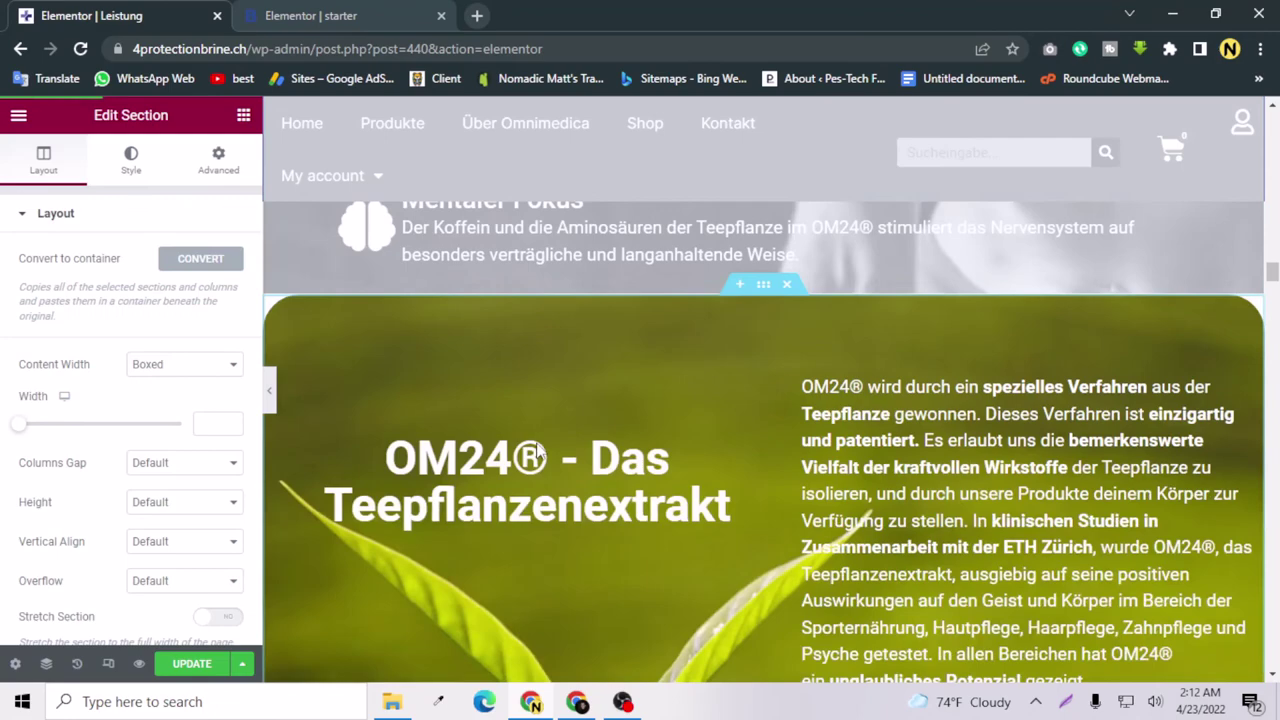
{"action": "scroll", "coordinate": [537, 453], "scroll_direction": "down", "scroll_amount": 2}
{"action": "scroll", "coordinate": [537, 453], "scroll_direction": "up", "scroll_amount": 3}
Compare with the starter page, then return to Leistung while the preview reloads
{"action": "left_click", "coordinate": [310, 15]}
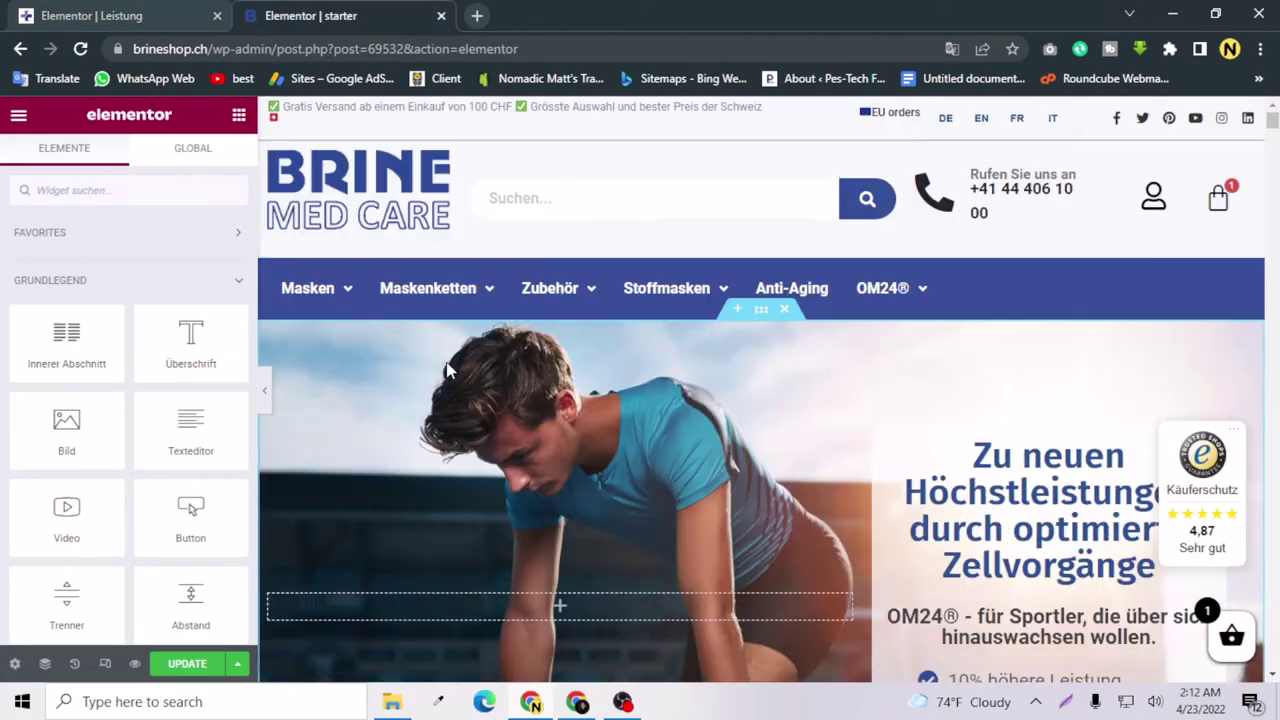
{"action": "scroll", "coordinate": [447, 370], "scroll_direction": "down", "scroll_amount": 2}
{"action": "left_click", "coordinate": [100, 14]}
{"action": "scroll", "coordinate": [501, 462], "scroll_direction": "up", "scroll_amount": 10}
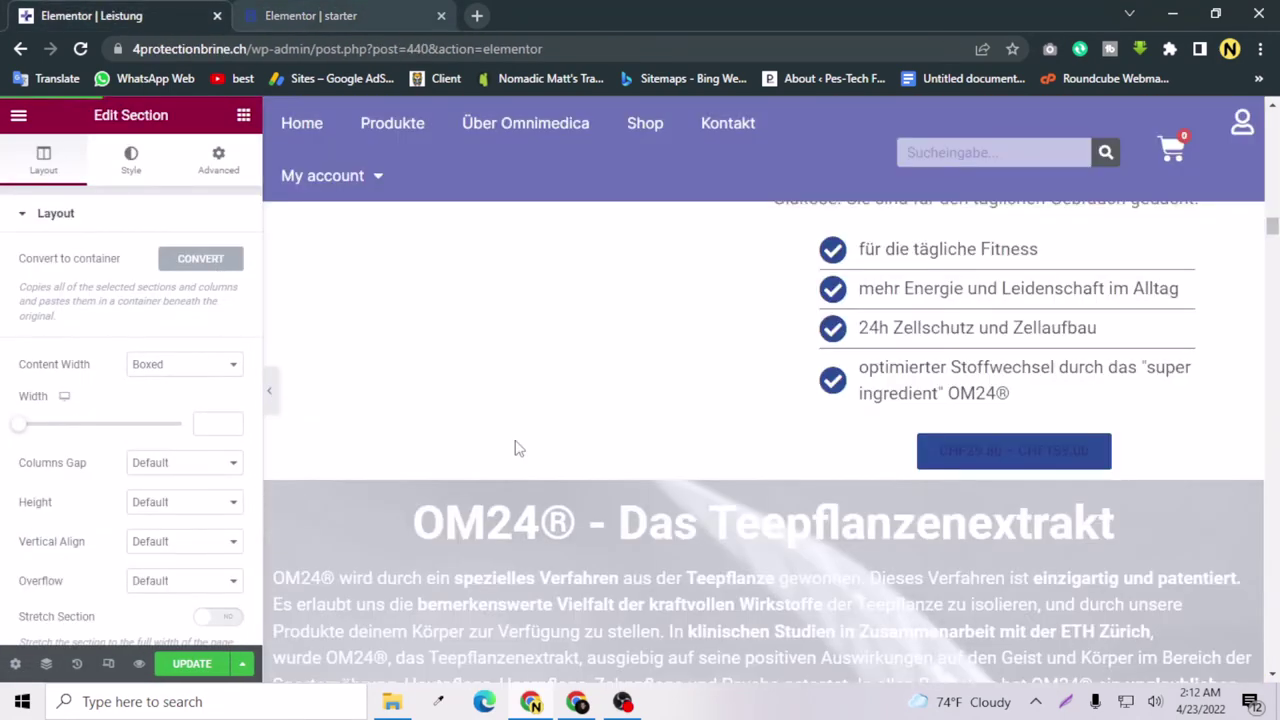
{"action": "scroll", "coordinate": [517, 449], "scroll_direction": "up", "scroll_amount": 5}
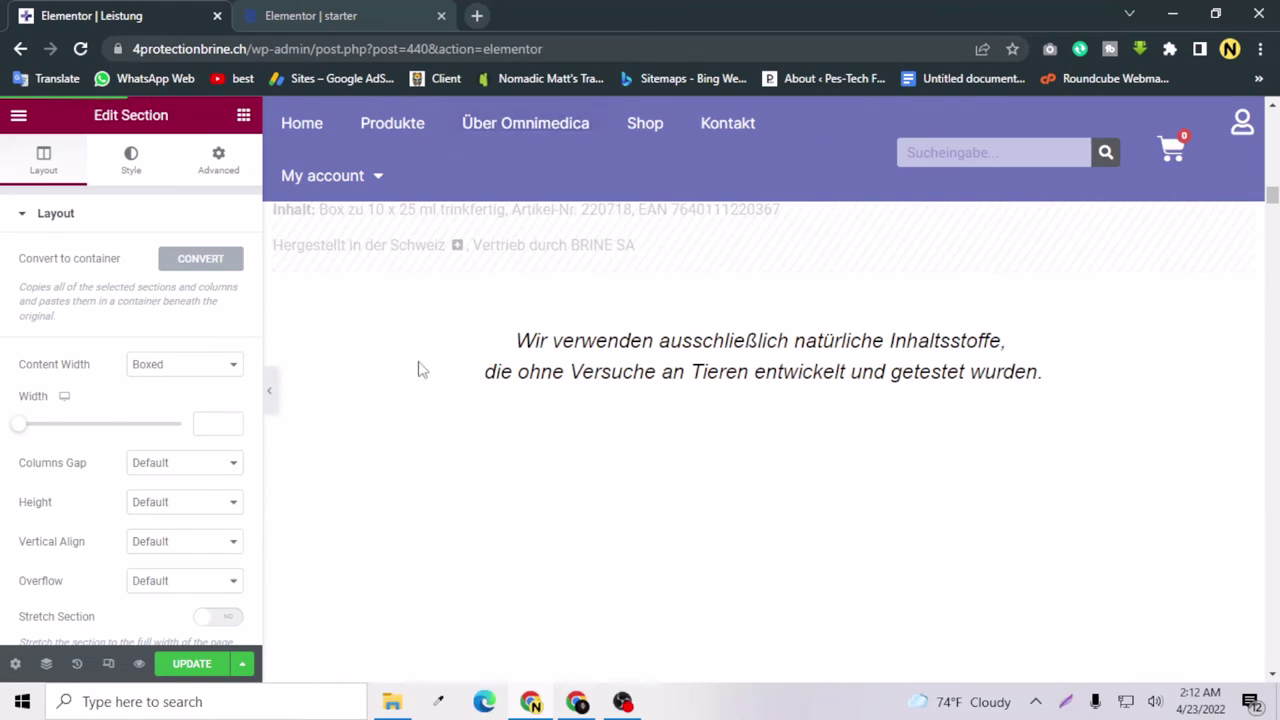
{"action": "scroll", "coordinate": [440, 370], "scroll_direction": "up", "scroll_amount": 5}
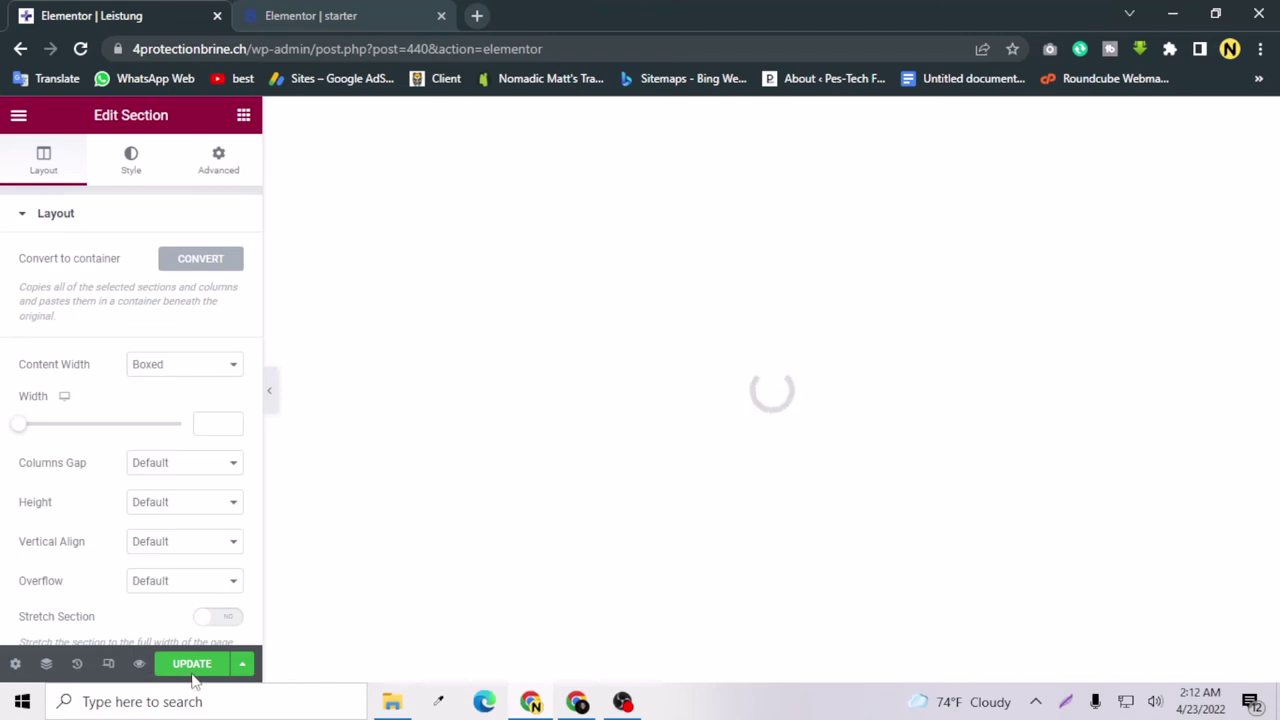
Close the 'Elementor | starter' browser tab, leaving the starter page without saving
{"action": "left_click", "coordinate": [351, 30]}
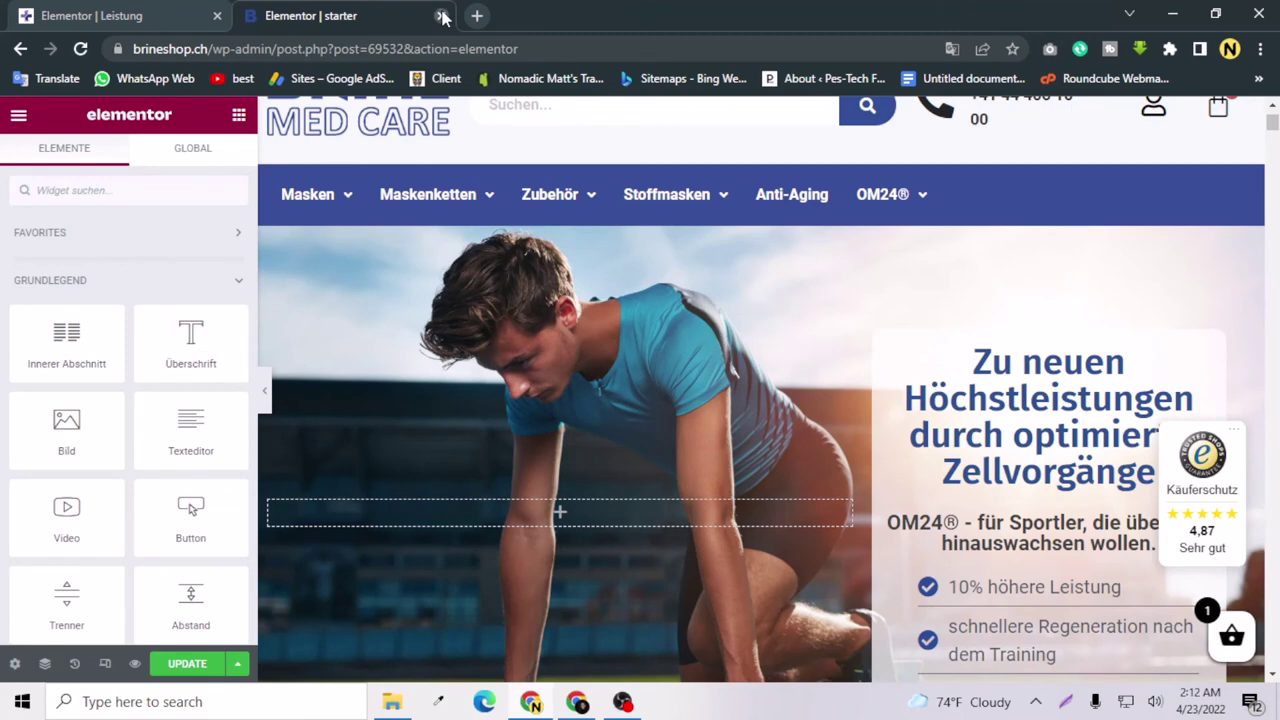
{"action": "left_click", "coordinate": [443, 16]}
{"action": "left_click", "coordinate": [733, 188]}
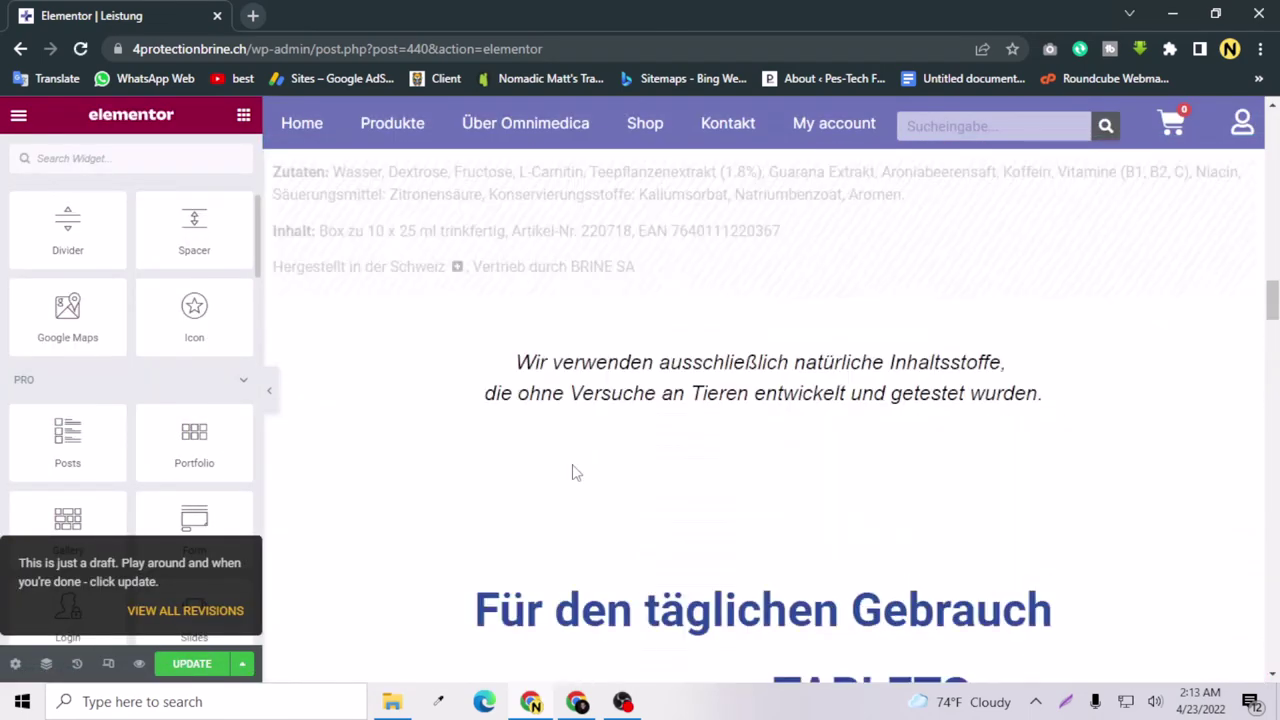
Scroll the Leistung preview from the 'Zu neuen Höchstleistungen' hero to the 'OM24® - Das Teepflanzenextrakt' section
{"action": "scroll", "coordinate": [573, 464], "scroll_direction": "up", "scroll_amount": 10}
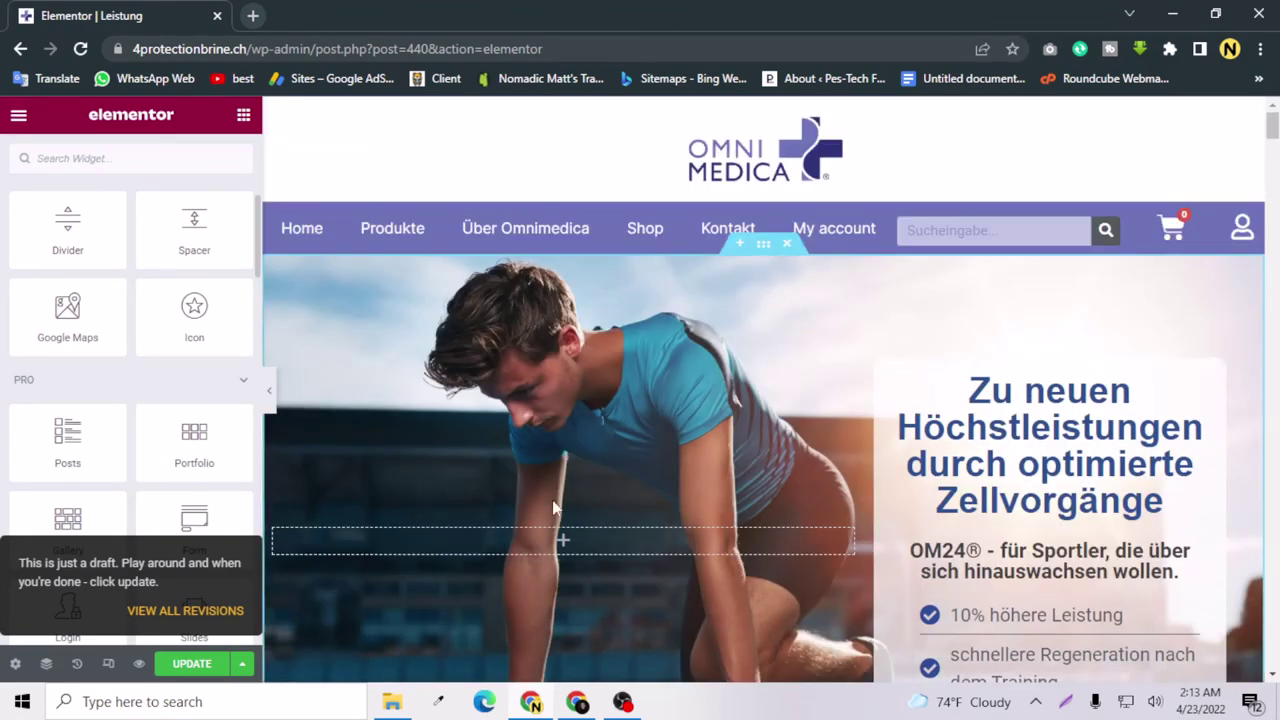
{"action": "scroll", "coordinate": [717, 462], "scroll_direction": "down", "scroll_amount": 1}
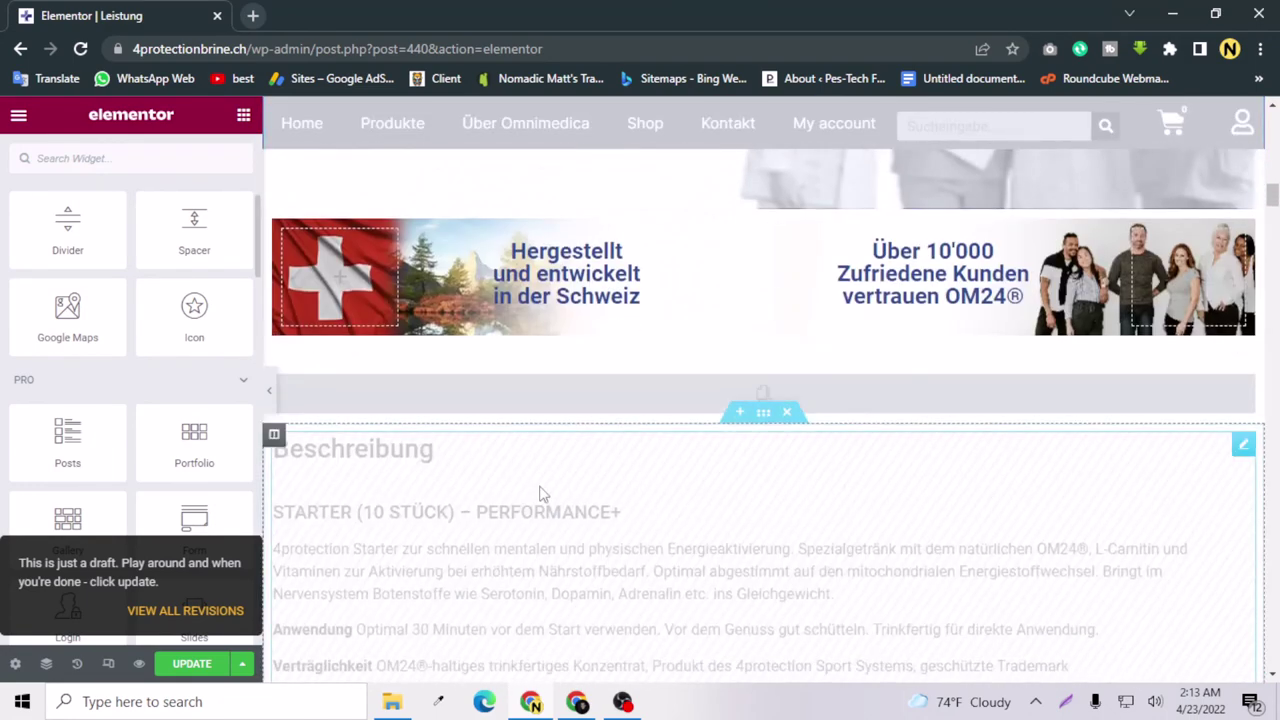
{"action": "scroll", "coordinate": [539, 494], "scroll_direction": "down", "scroll_amount": 10}
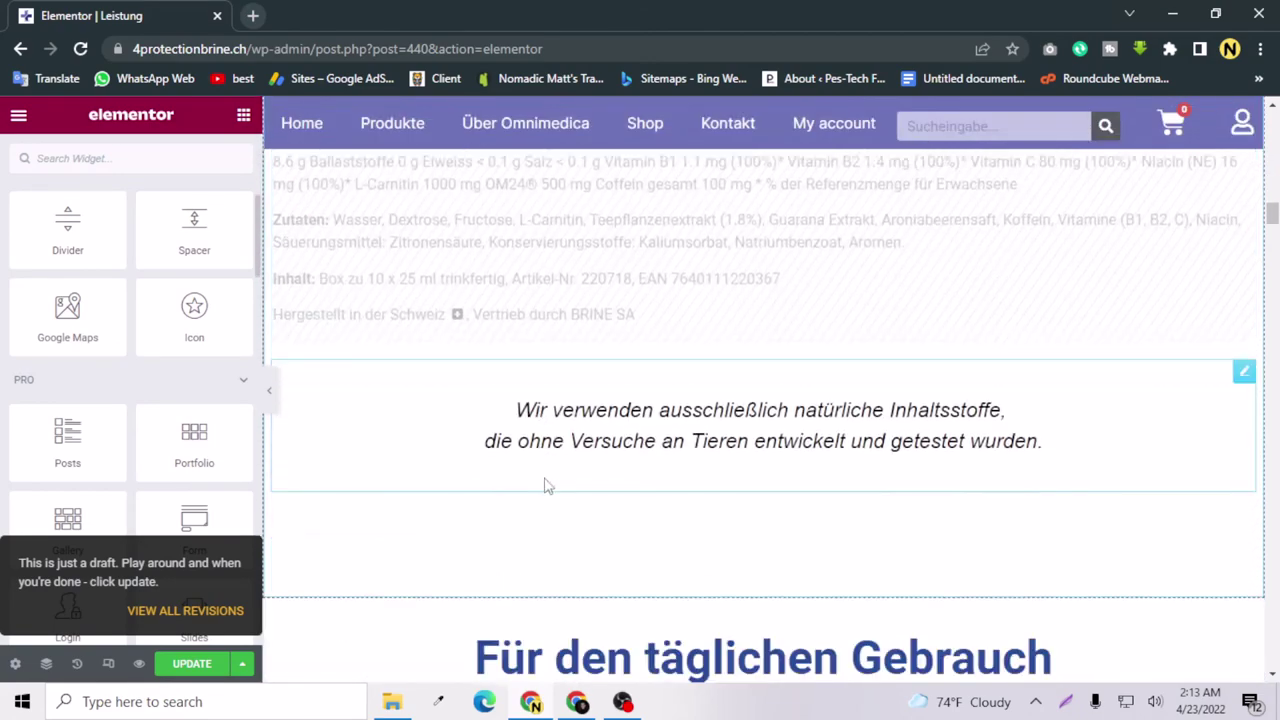
{"action": "scroll", "coordinate": [548, 485], "scroll_direction": "down", "scroll_amount": 10}
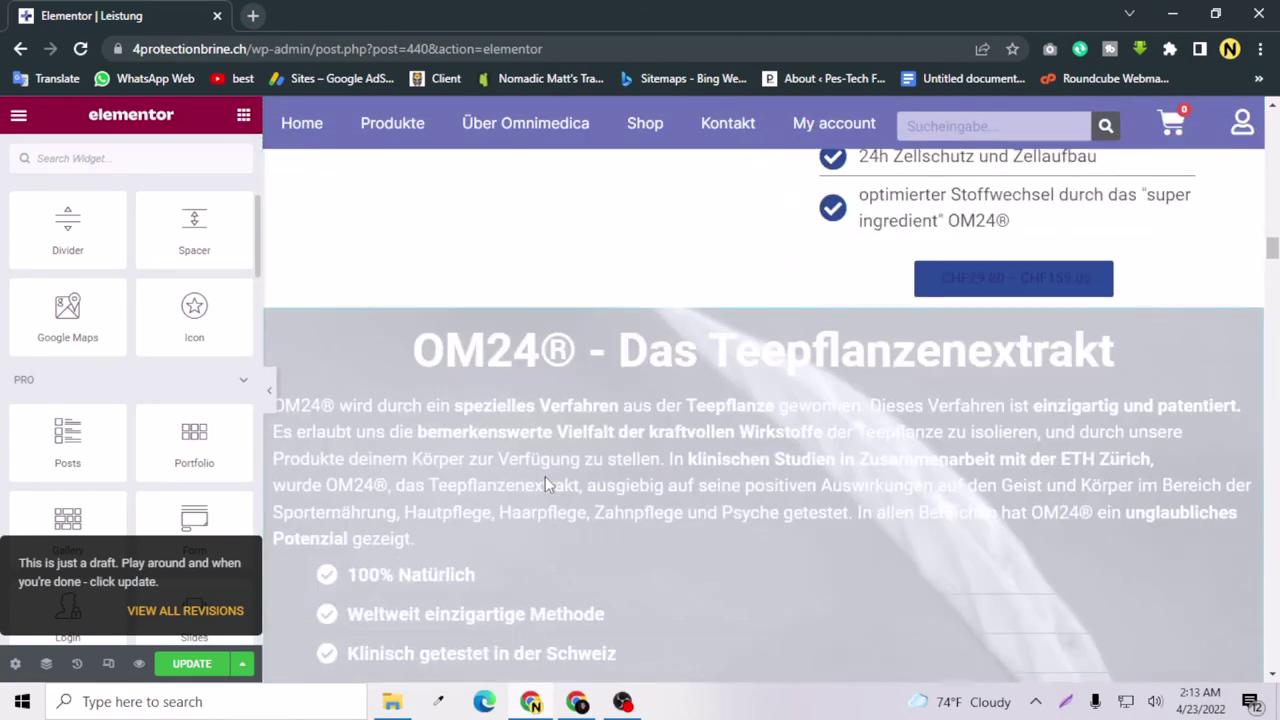
{"action": "scroll", "coordinate": [548, 486], "scroll_direction": "up", "scroll_amount": 4}
{"action": "scroll", "coordinate": [545, 478], "scroll_direction": "up", "scroll_amount": 15}
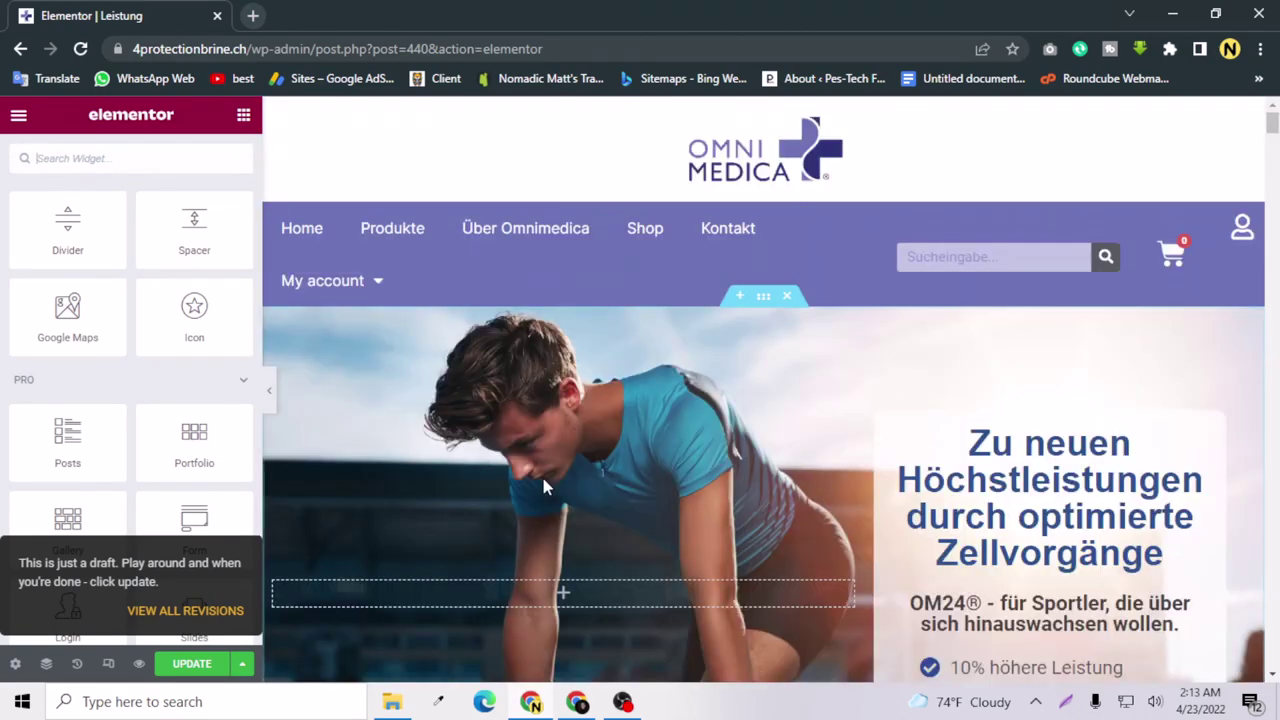
{"action": "scroll", "coordinate": [541, 475], "scroll_direction": "down", "scroll_amount": 6}
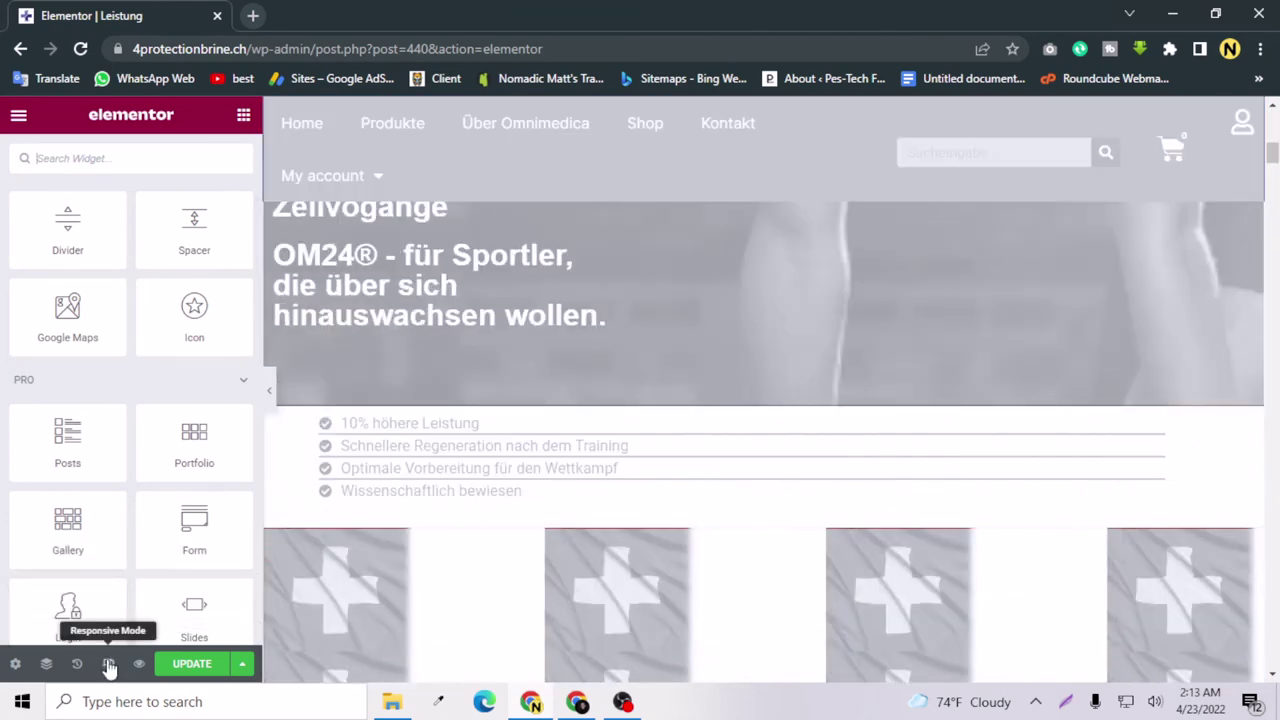
{"action": "left_click", "coordinate": [109, 665]}
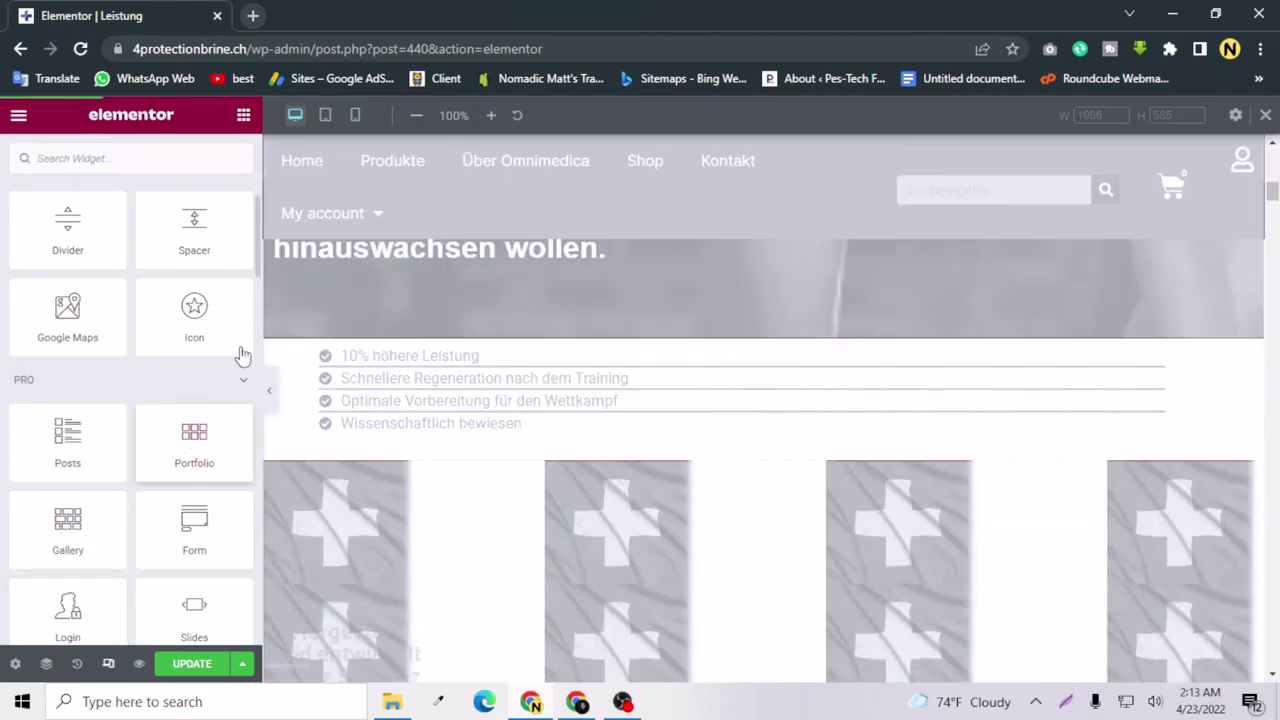
{"action": "left_click", "coordinate": [355, 125]}
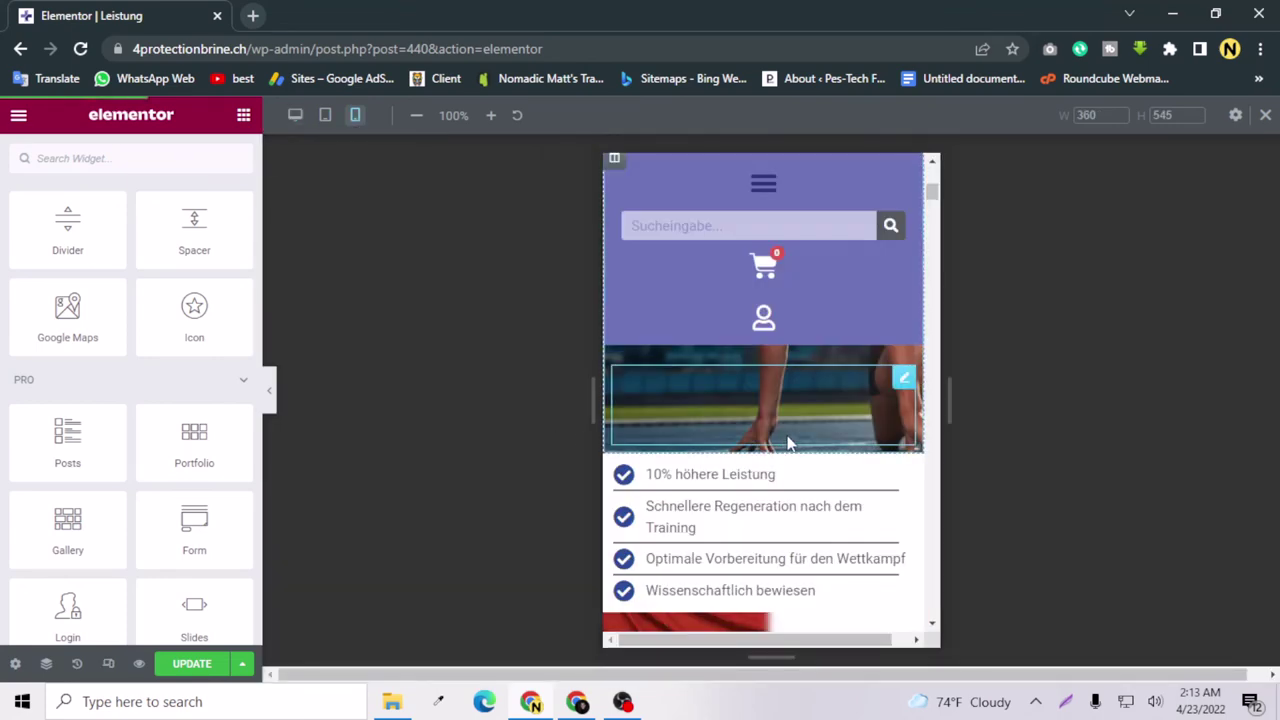
{"action": "scroll", "coordinate": [785, 437], "scroll_direction": "down", "scroll_amount": 1}
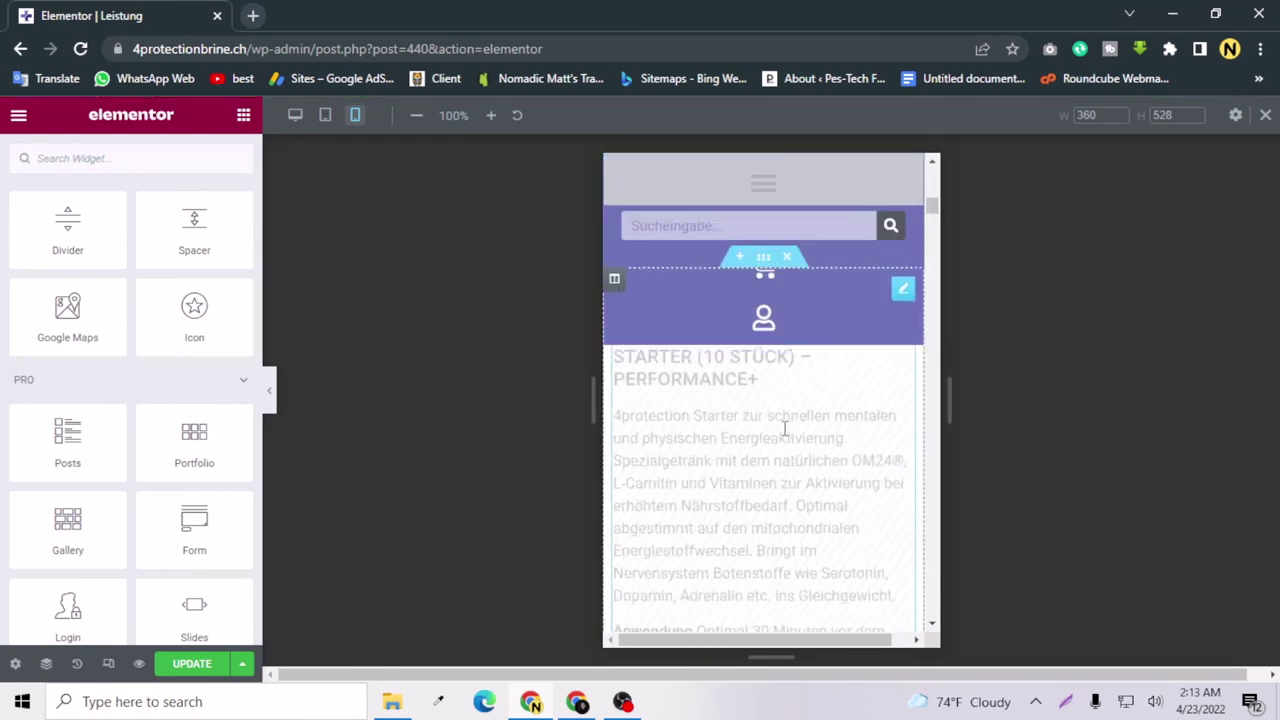
{"action": "scroll", "coordinate": [726, 476], "scroll_direction": "up", "scroll_amount": 1}
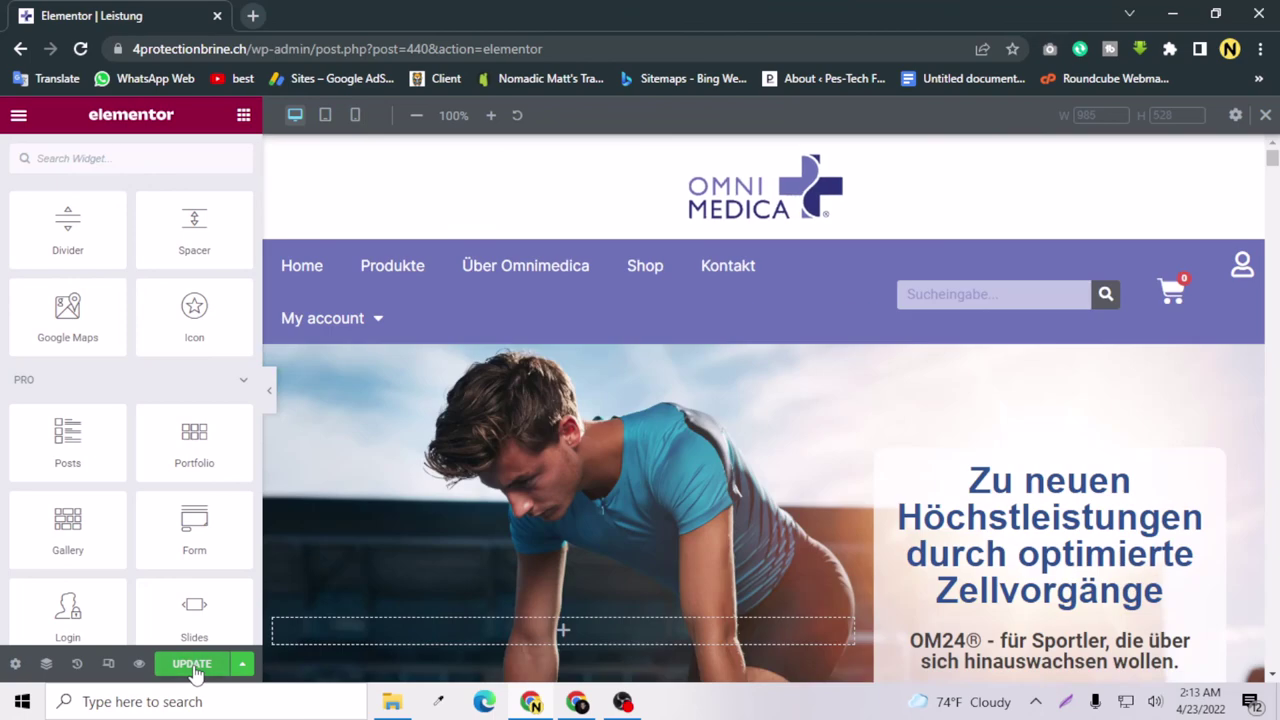
Update the Leistung page to publish the inserted template, scrolling the preview while it saves
{"action": "left_click", "coordinate": [193, 665]}
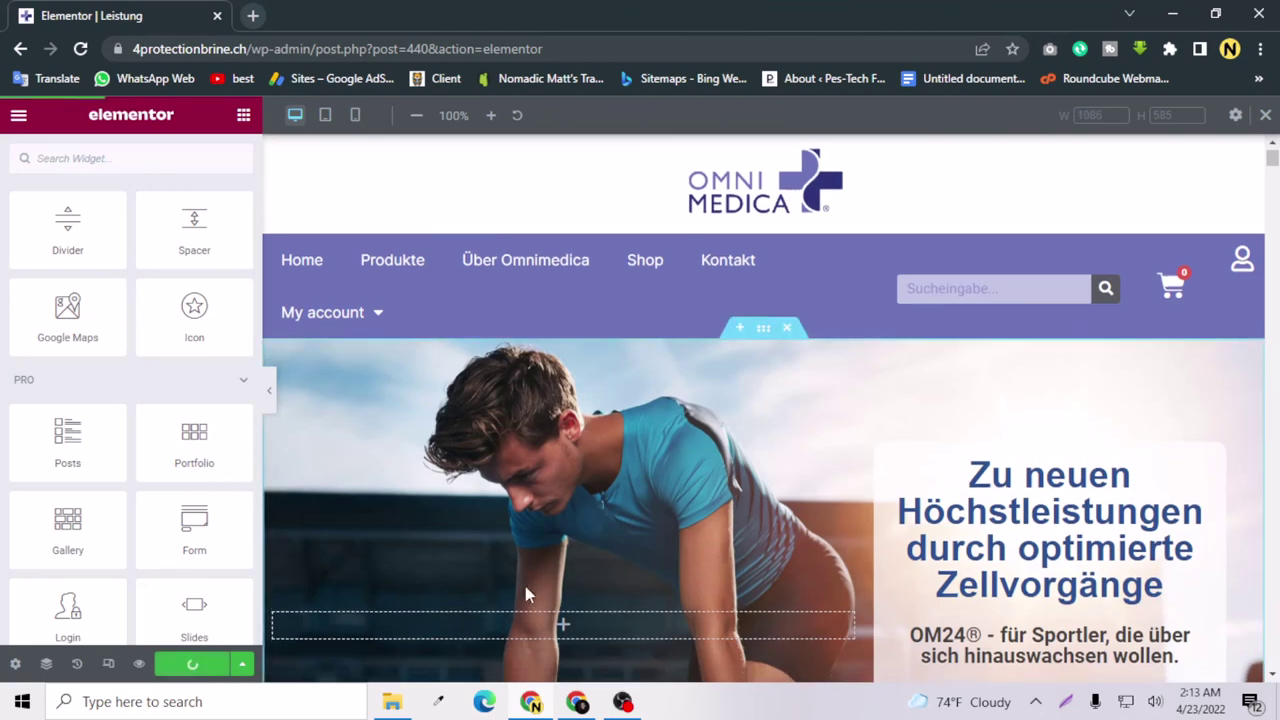
{"action": "scroll", "coordinate": [525, 586], "scroll_direction": "down", "scroll_amount": 5}
{"action": "scroll", "coordinate": [535, 521], "scroll_direction": "up", "scroll_amount": 5}
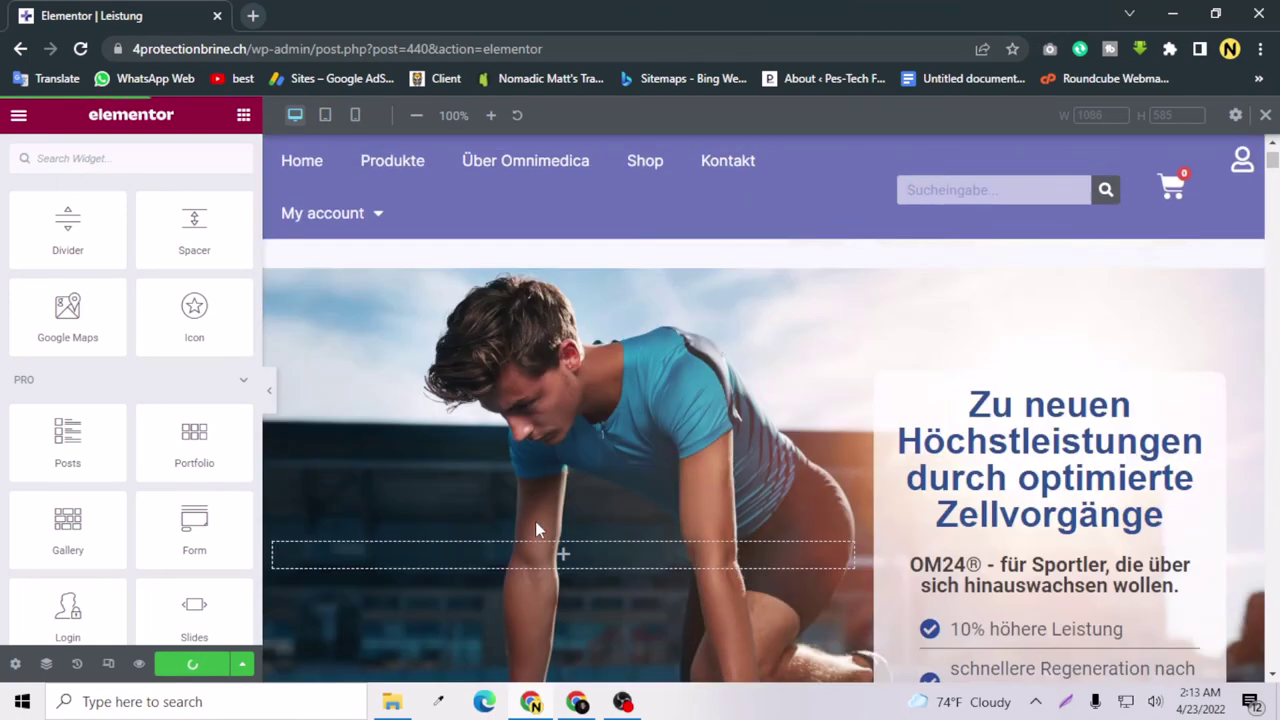